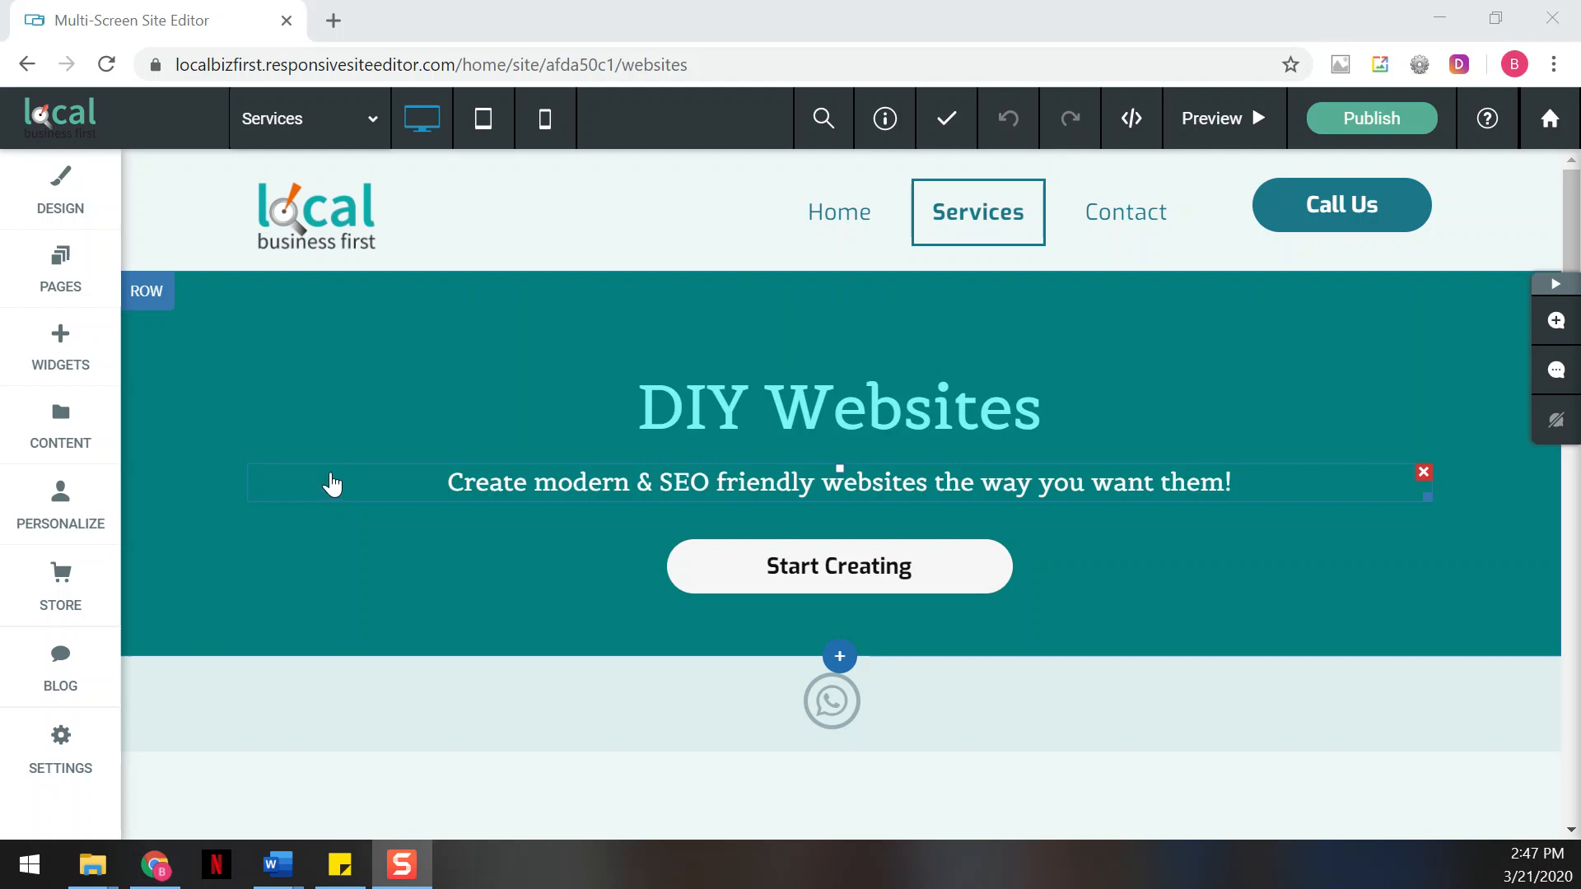
Open the site-wide SEO settings and look over the site title and description fields
left_click(48, 753)
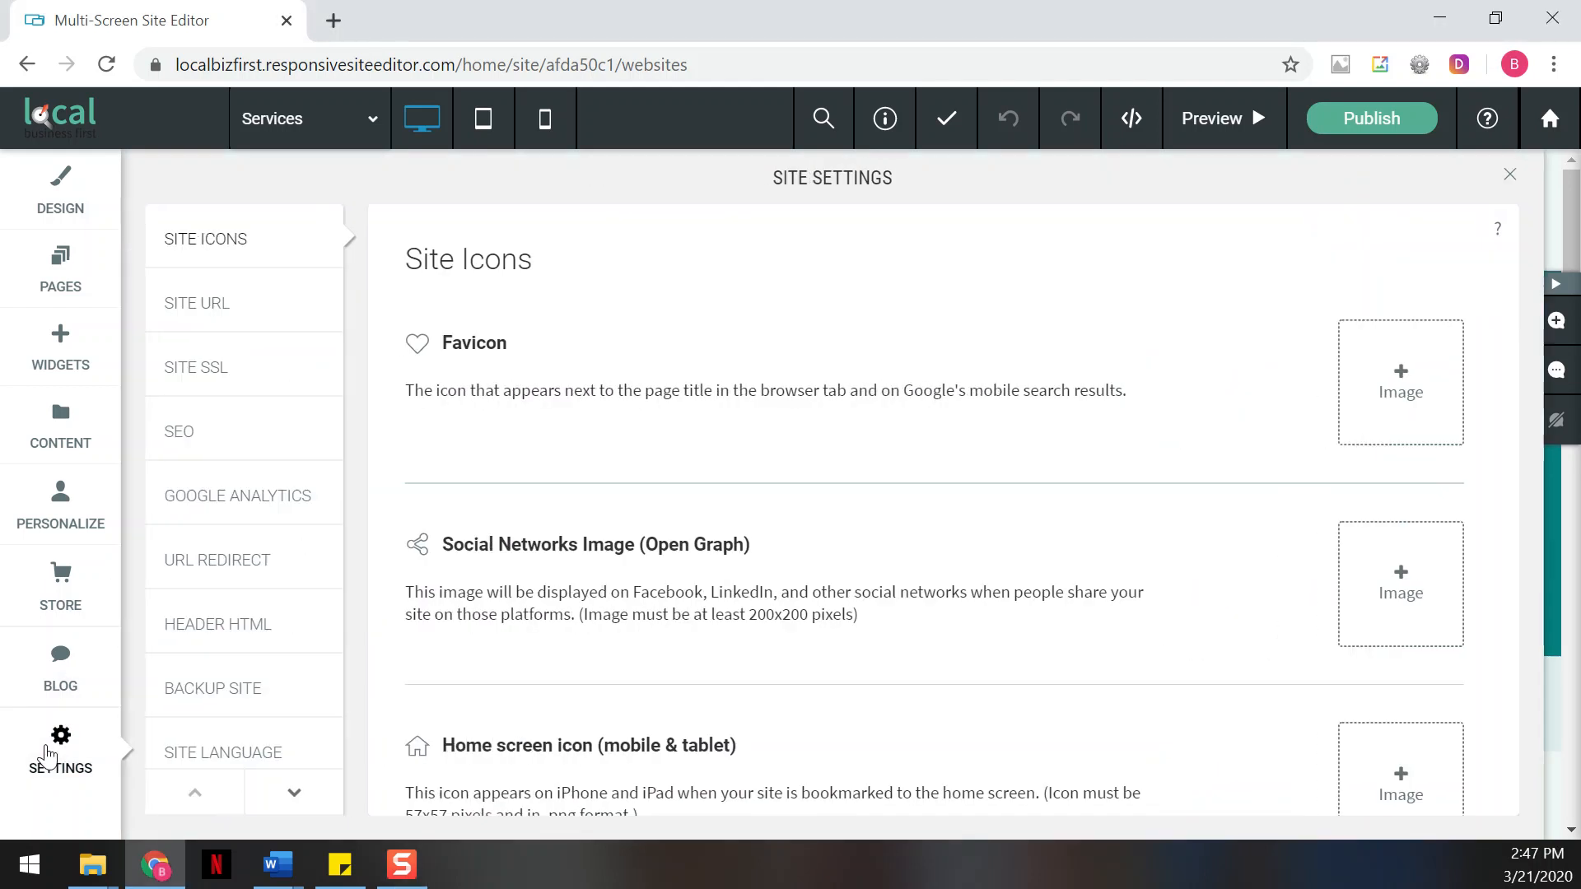
left_click(286, 446)
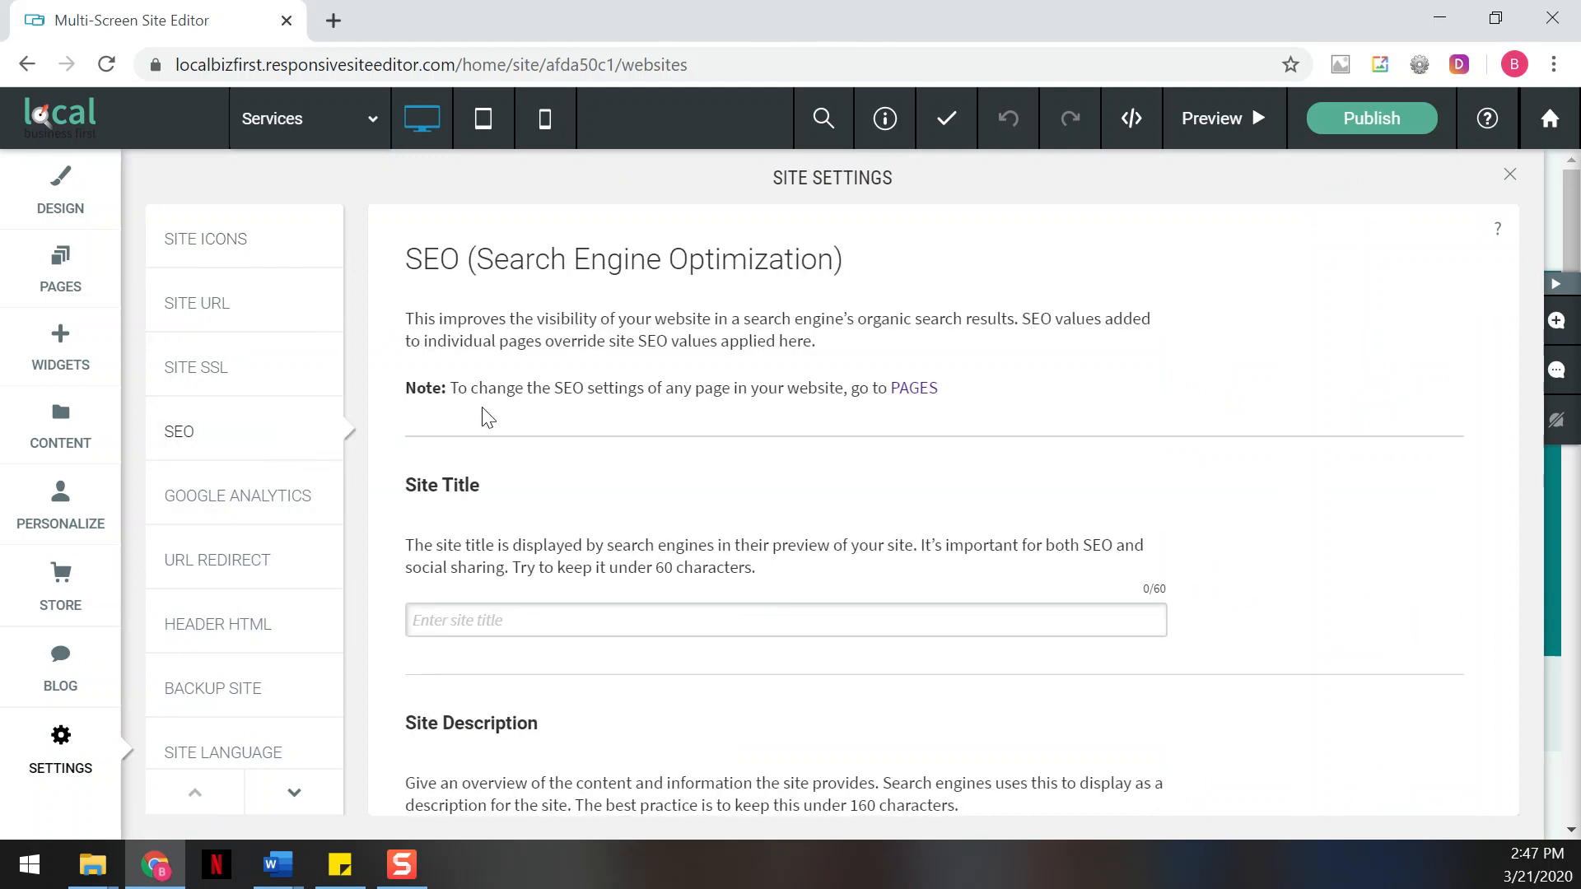
scroll(535, 390, "down", 2)
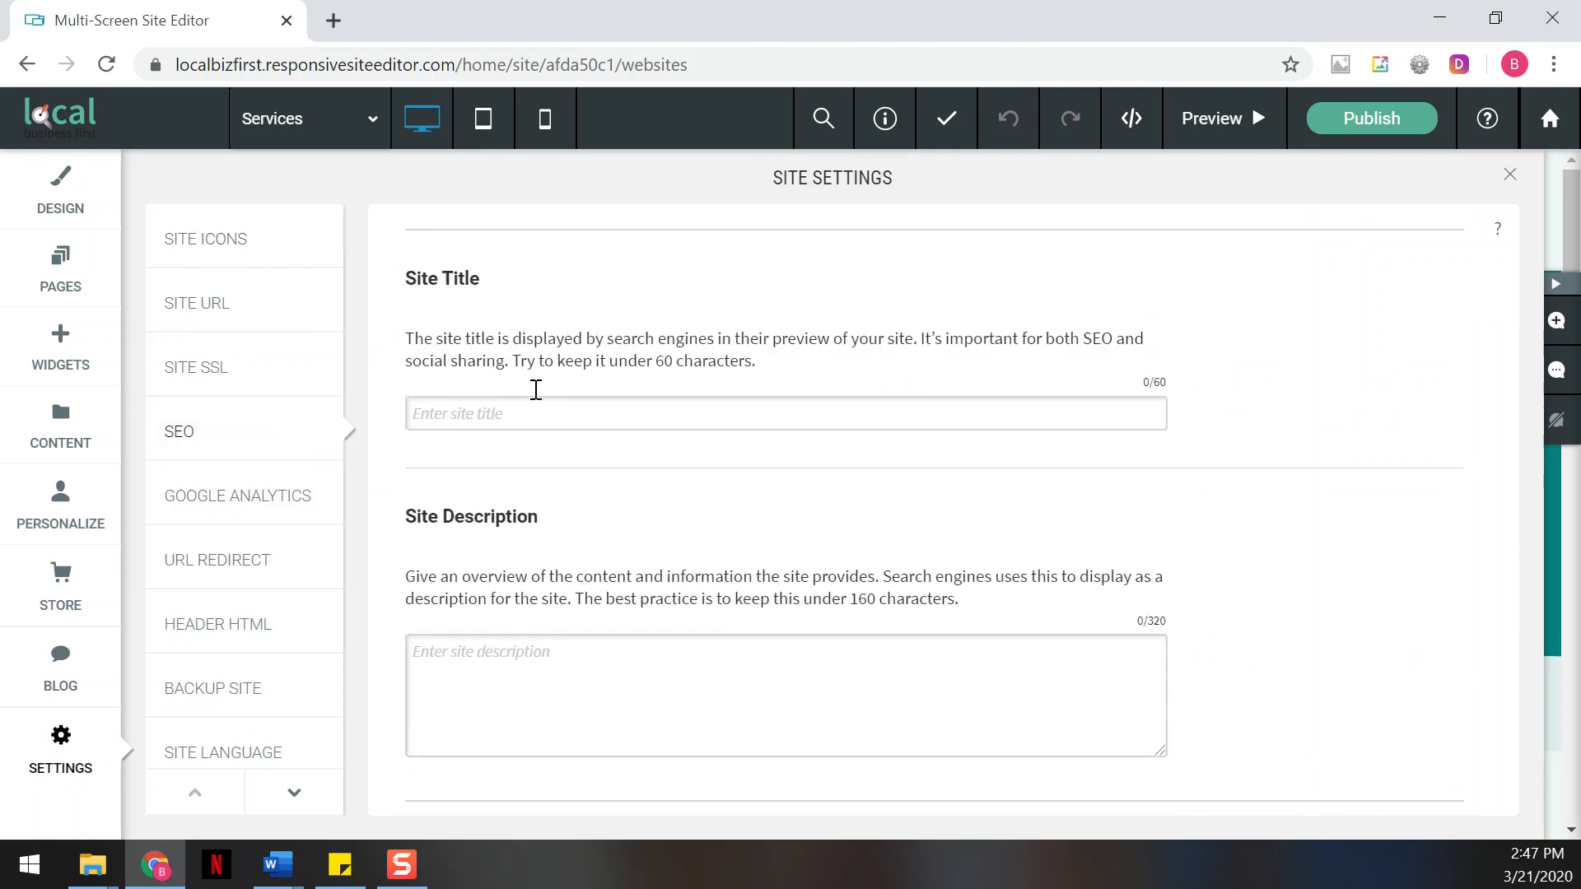
scroll(535, 389, "up", 1)
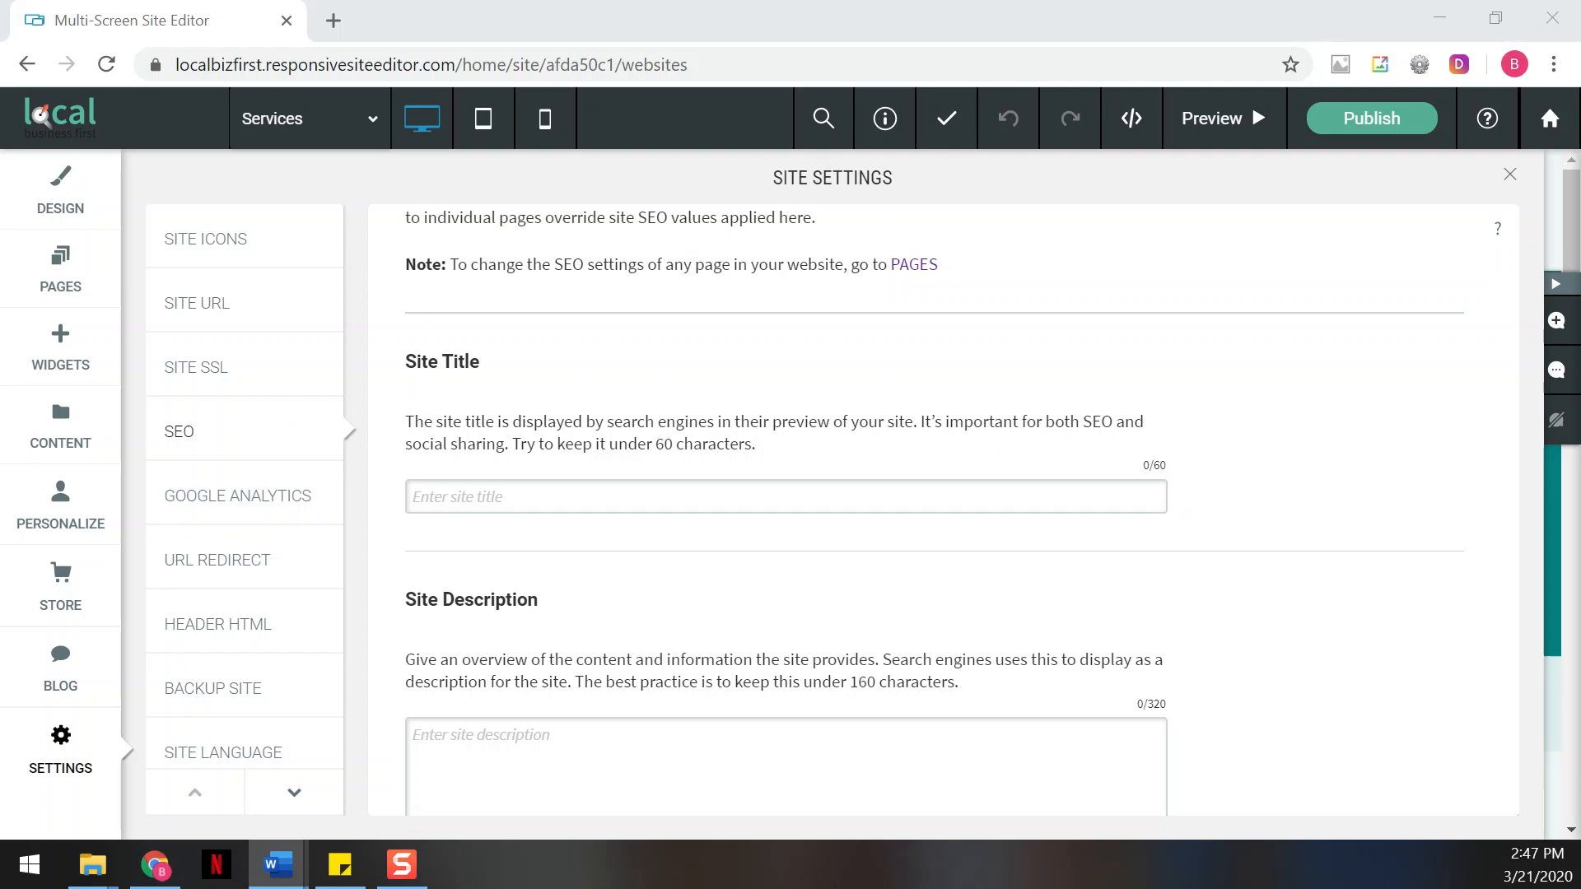
Set the site title to "Website Design, Design Your Website, Local Business First"
left_click(618, 496)
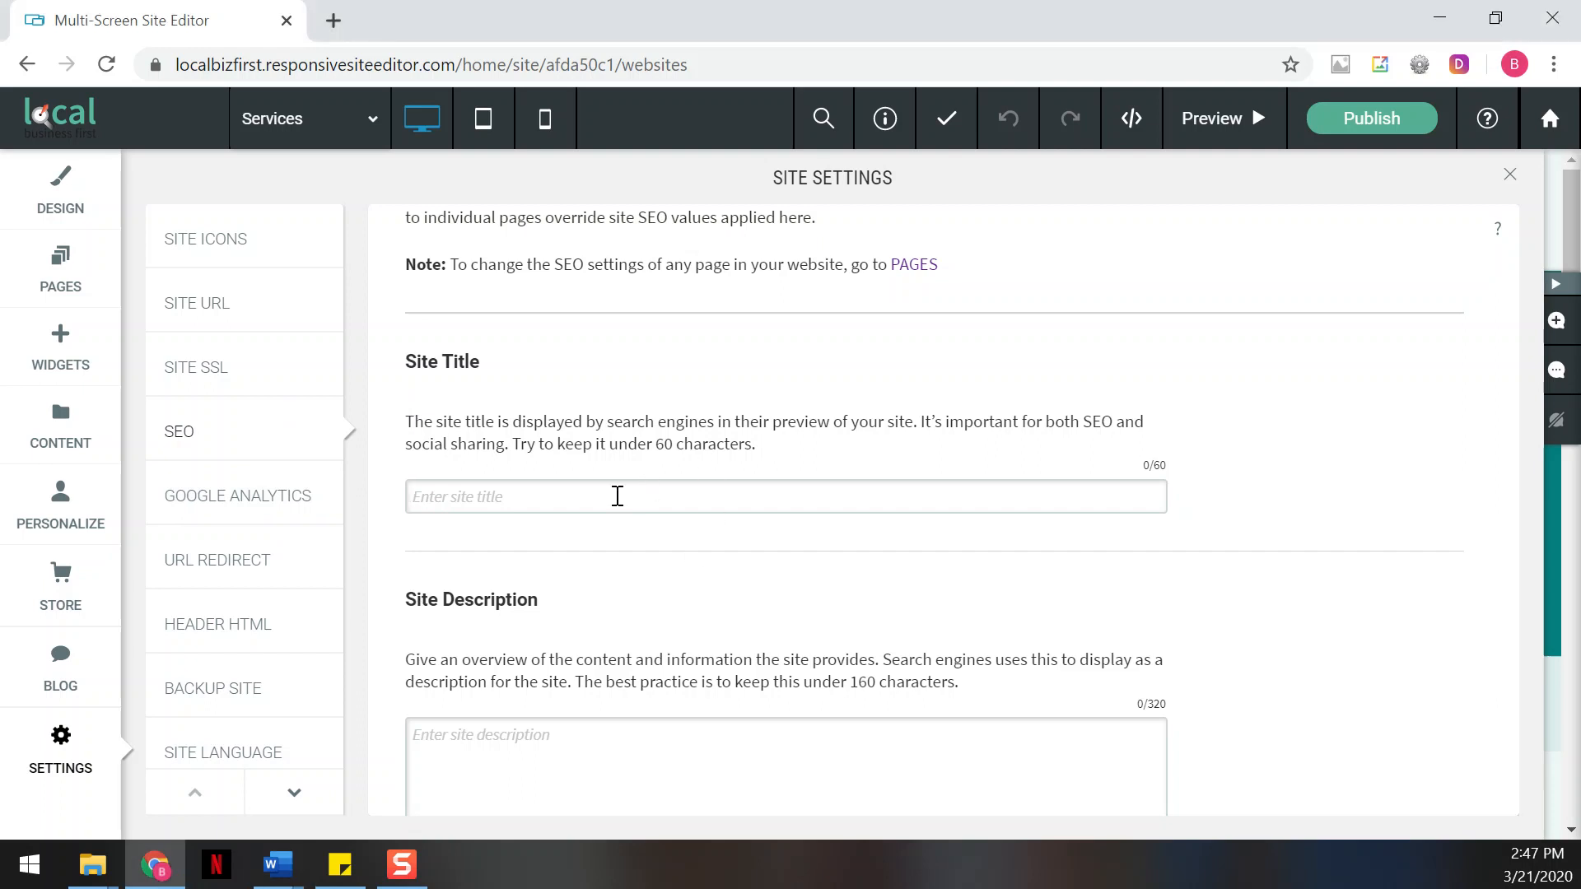
type("Website Design, Design Your Own Website, Local Business First.")
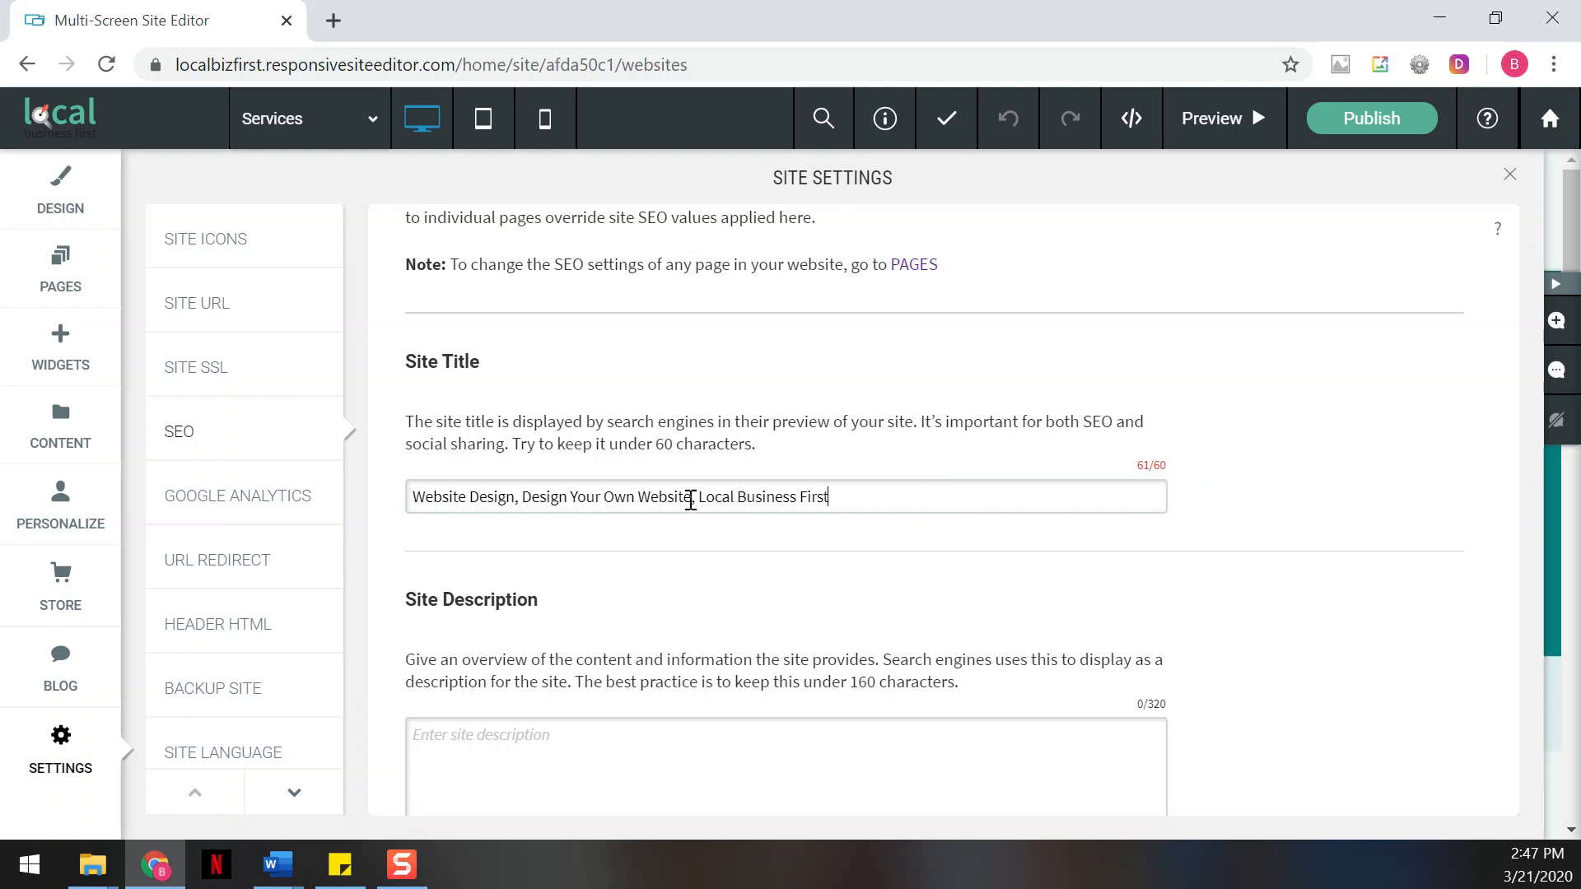
key("BackSpace")
key("BackSpace")
key("BackSpace")
key("BackSpace")
key("BackSpace")
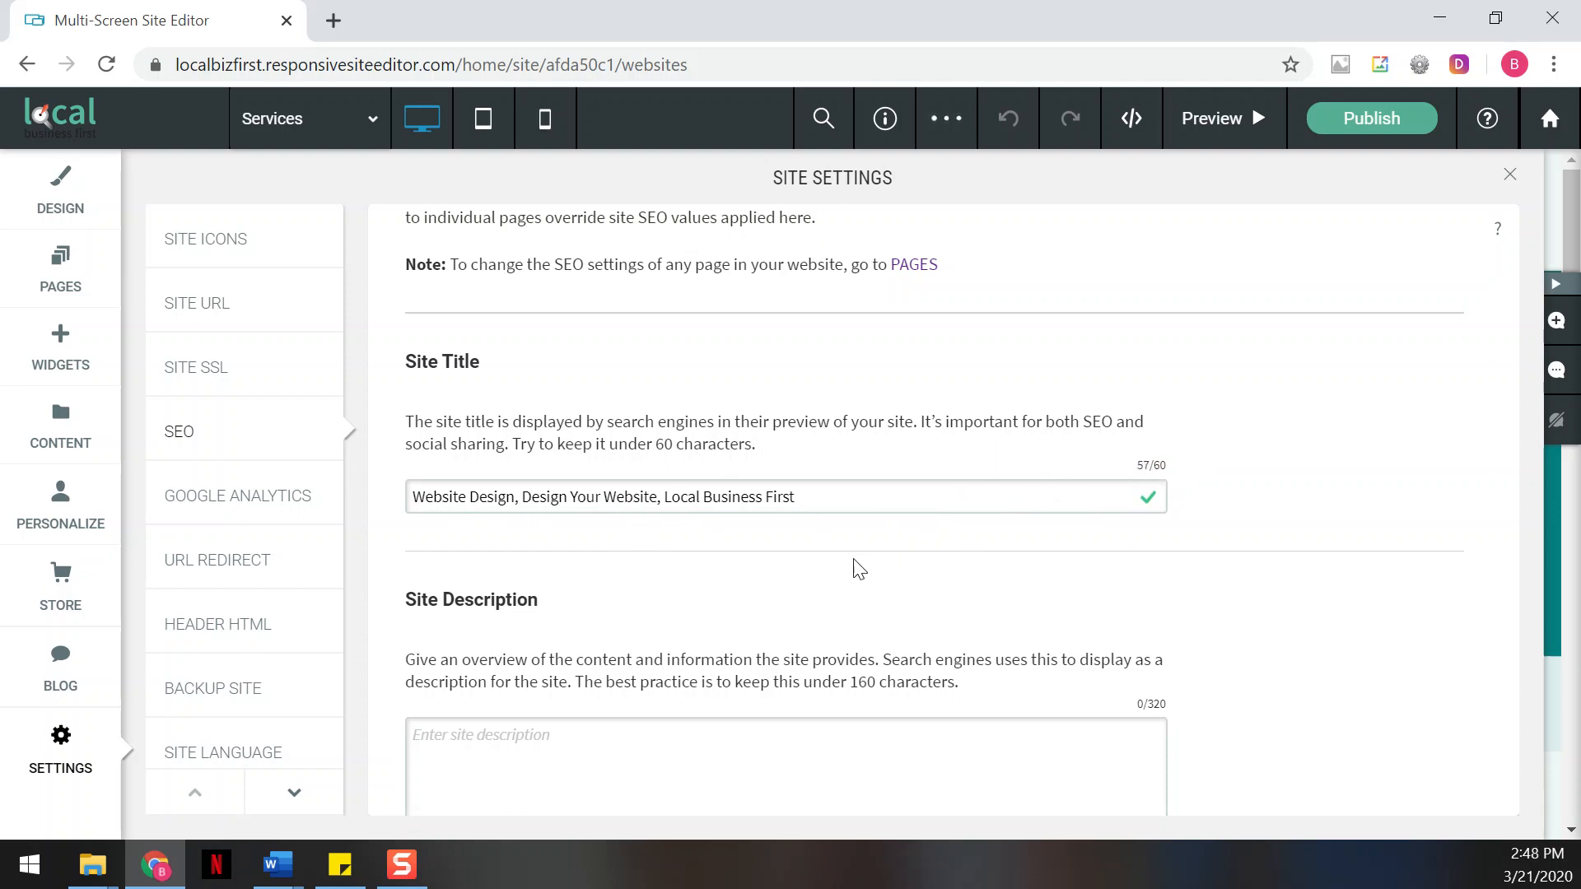
Fill in the site description with the prepared text from Word, starting "We provide affordable quality website design in Franklin MA & Boston Metrowest"
scroll(870, 554, "down", 2)
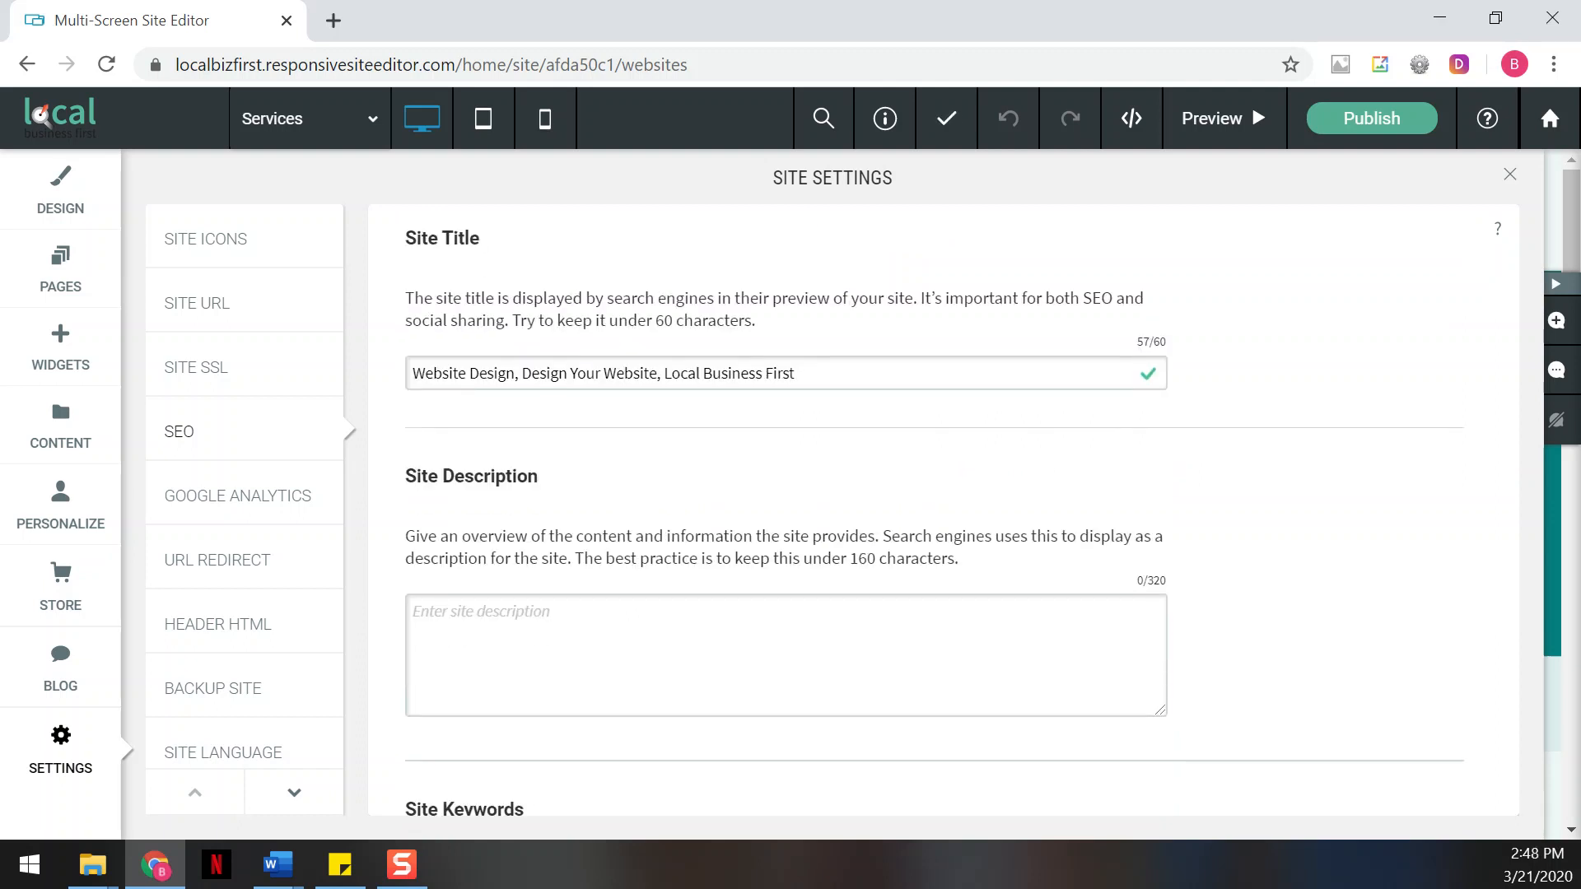
key("alt+Tab")
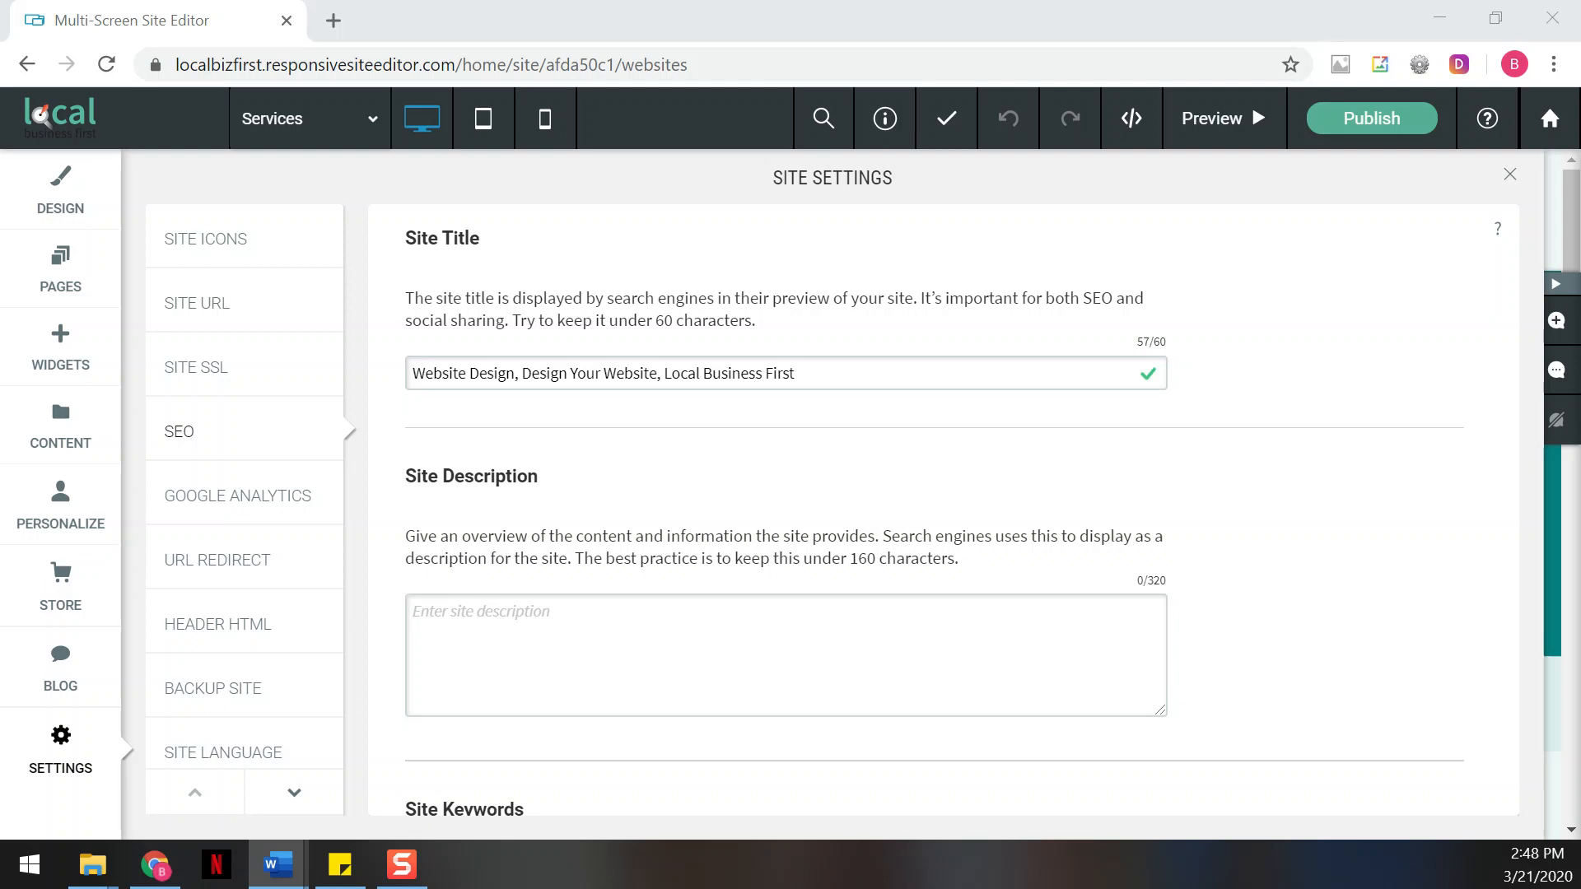
left_click(452, 702)
type("We provide affordable quality website design in Franklin MA & Boston Metrowest. Our clients are local small businesses which want to improve their online presence through search engine optimization (SEO). We design attractive mobile friendly websites that set you apart from competitors and deliver measurable results!")
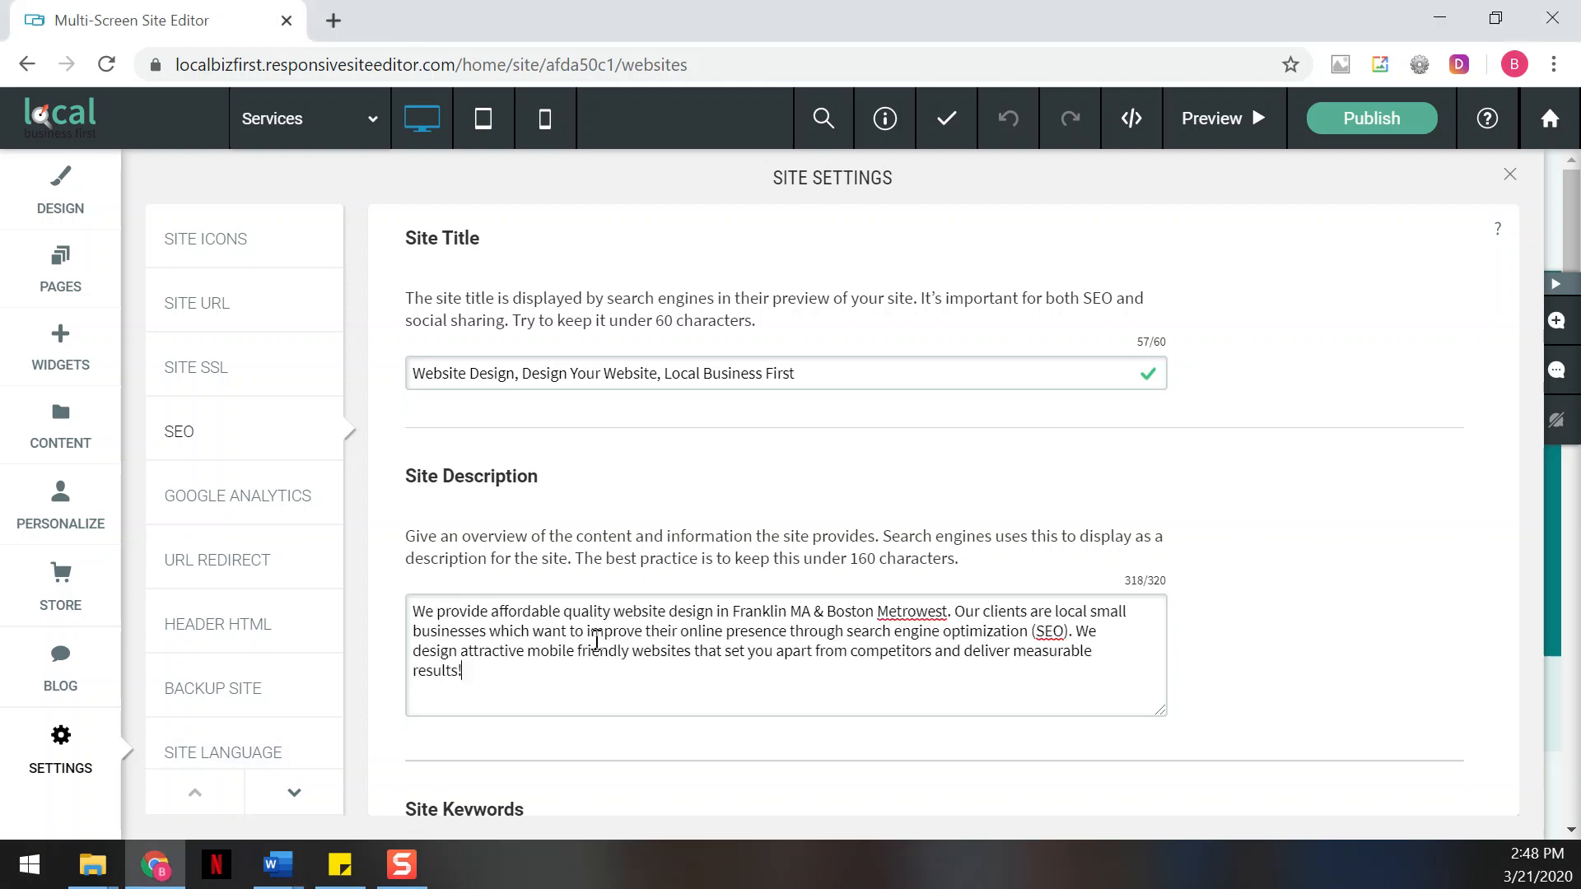
Fill in the site keywords with the prepared list from Word, running from "DIY Website" to "local business SEO"
scroll(679, 642, "down", 2)
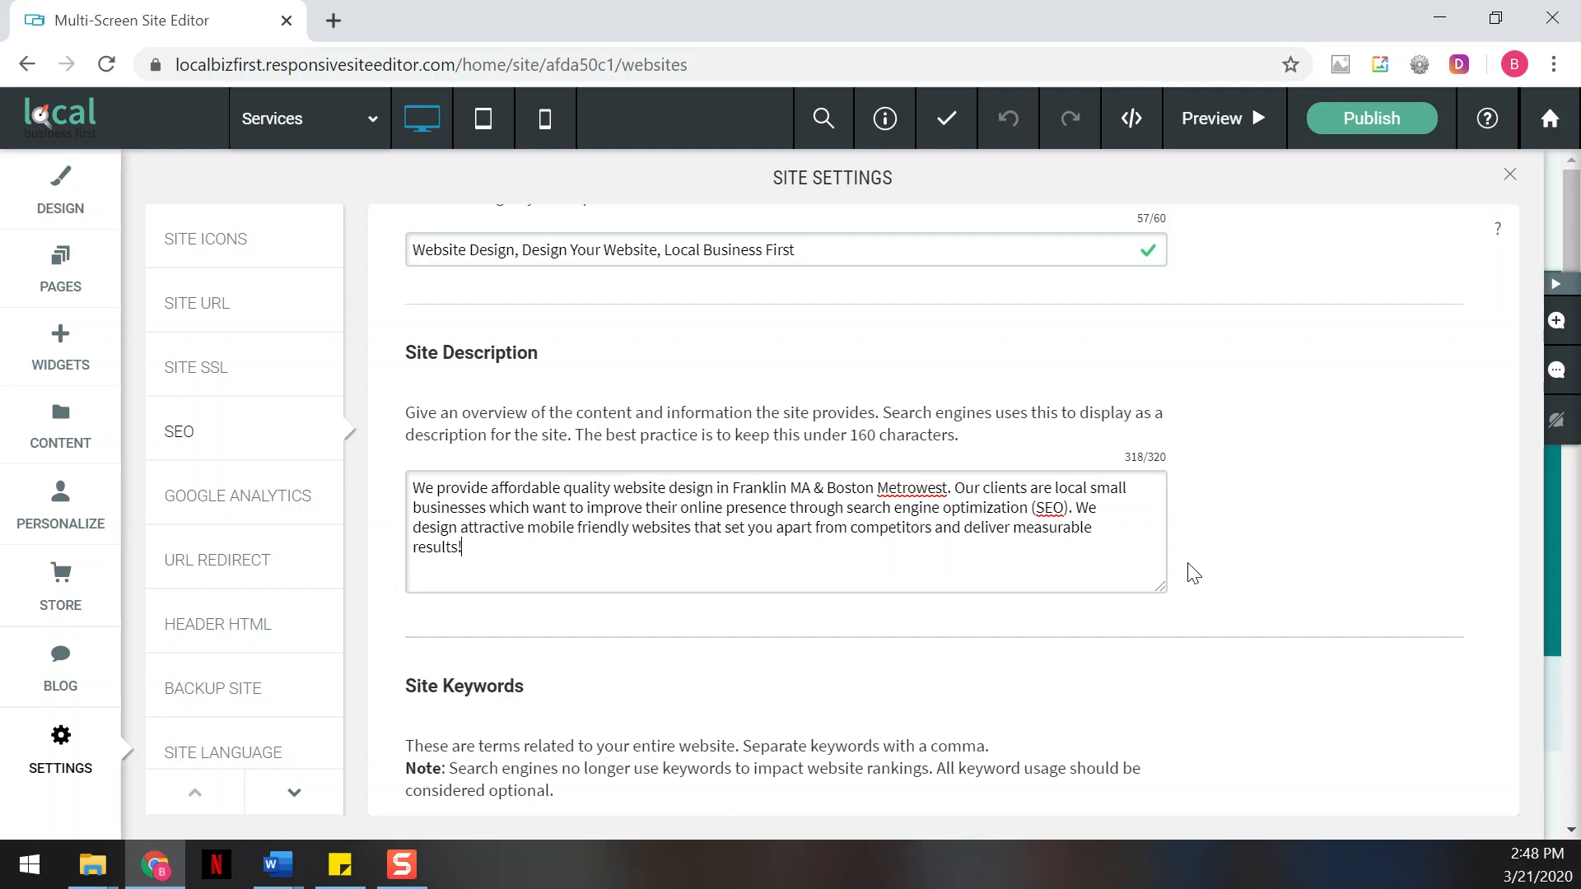
scroll(1158, 586, "down", 3)
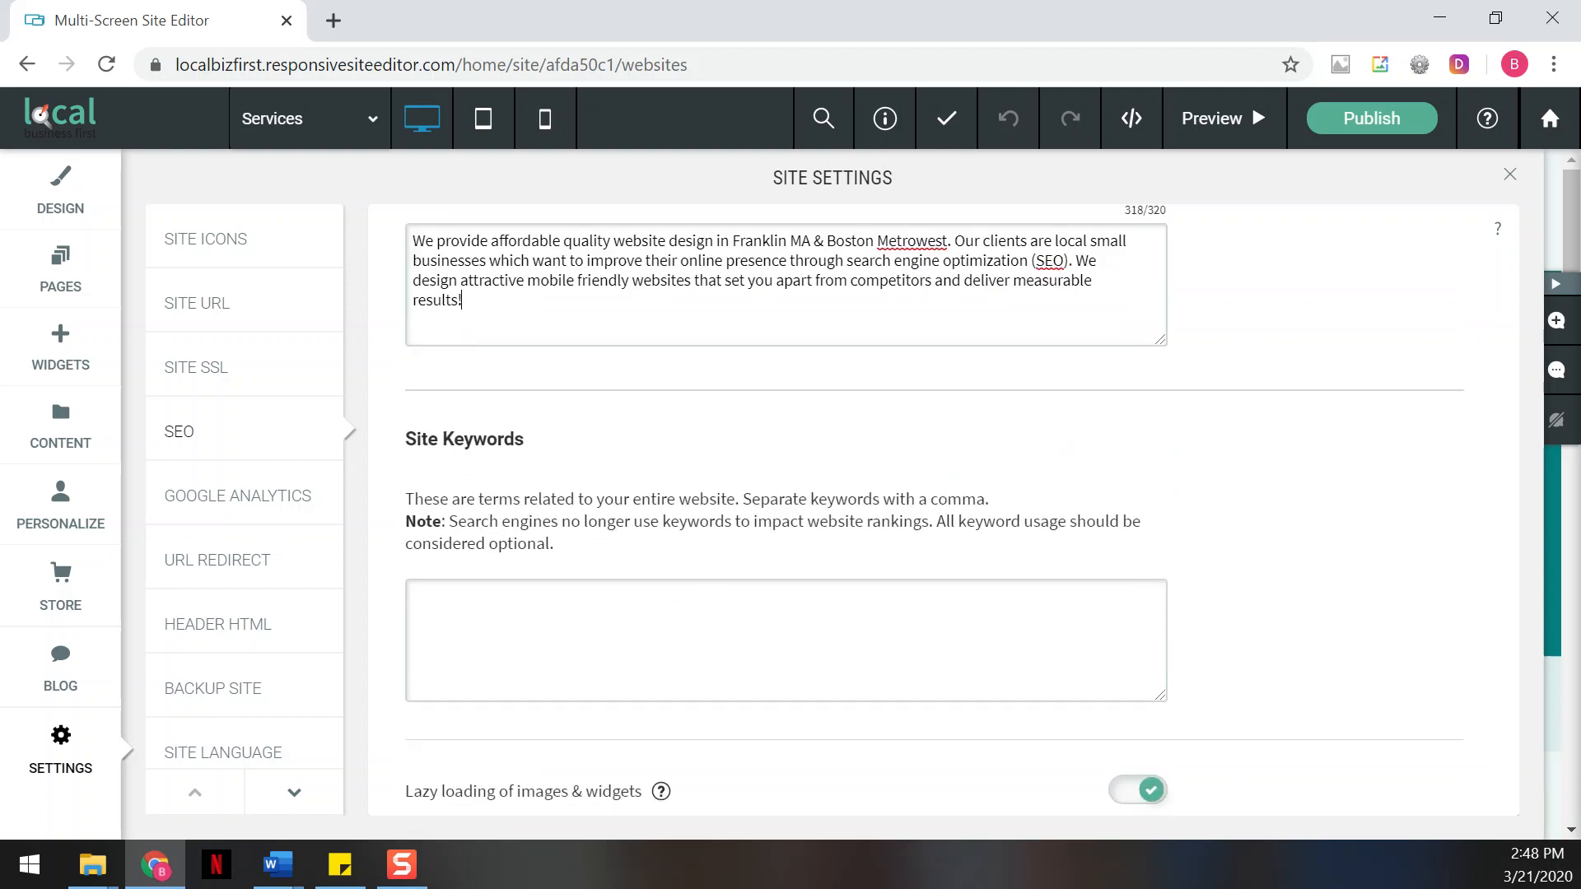
key("alt+Tab")
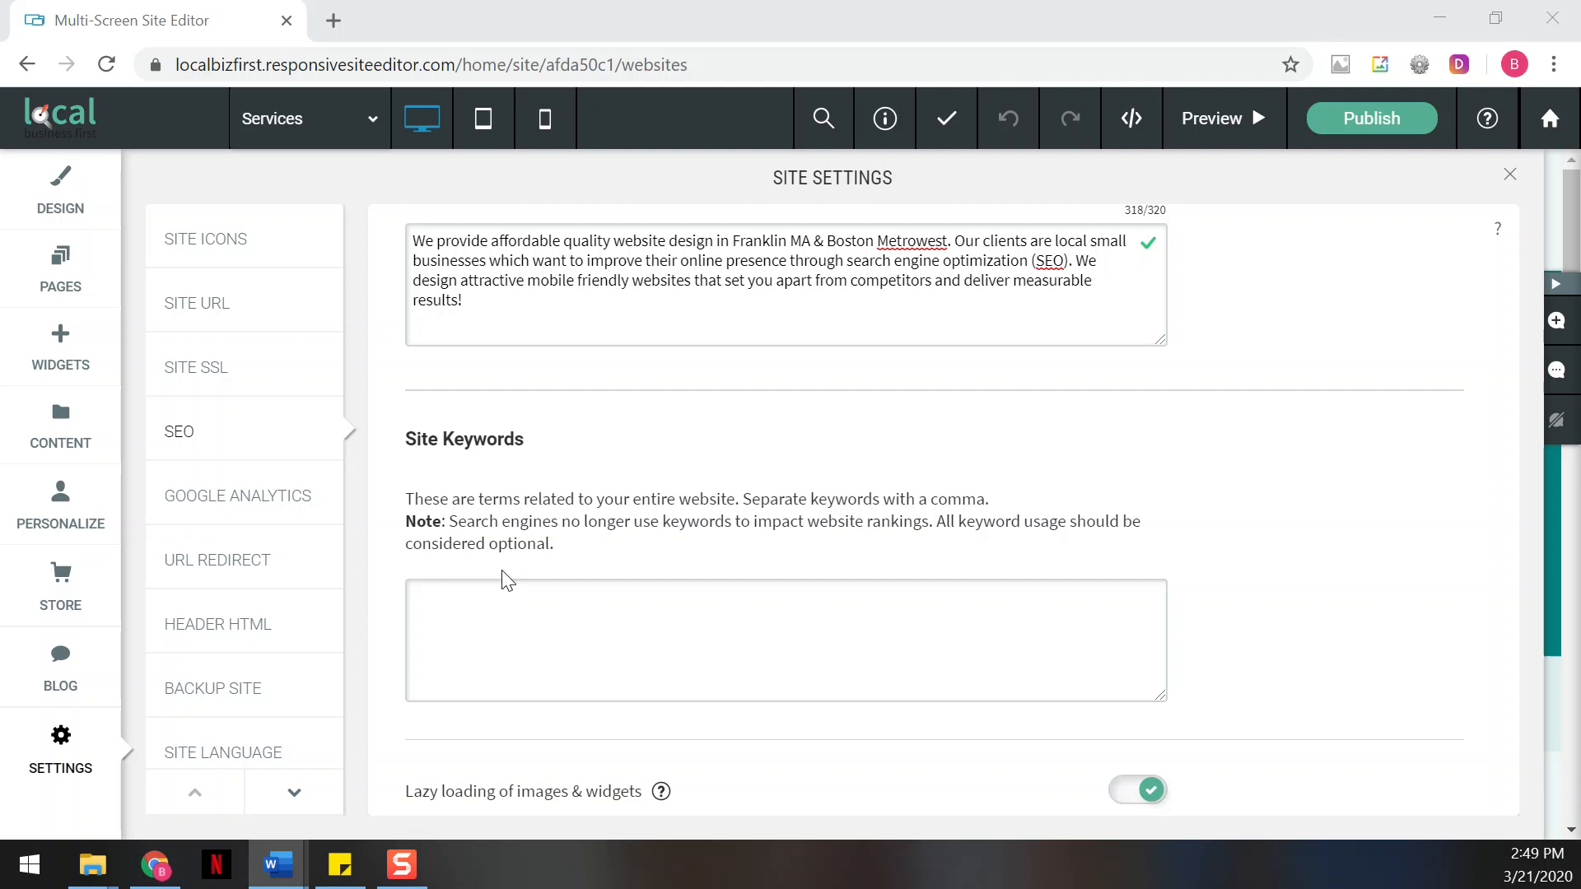
left_click(690, 619)
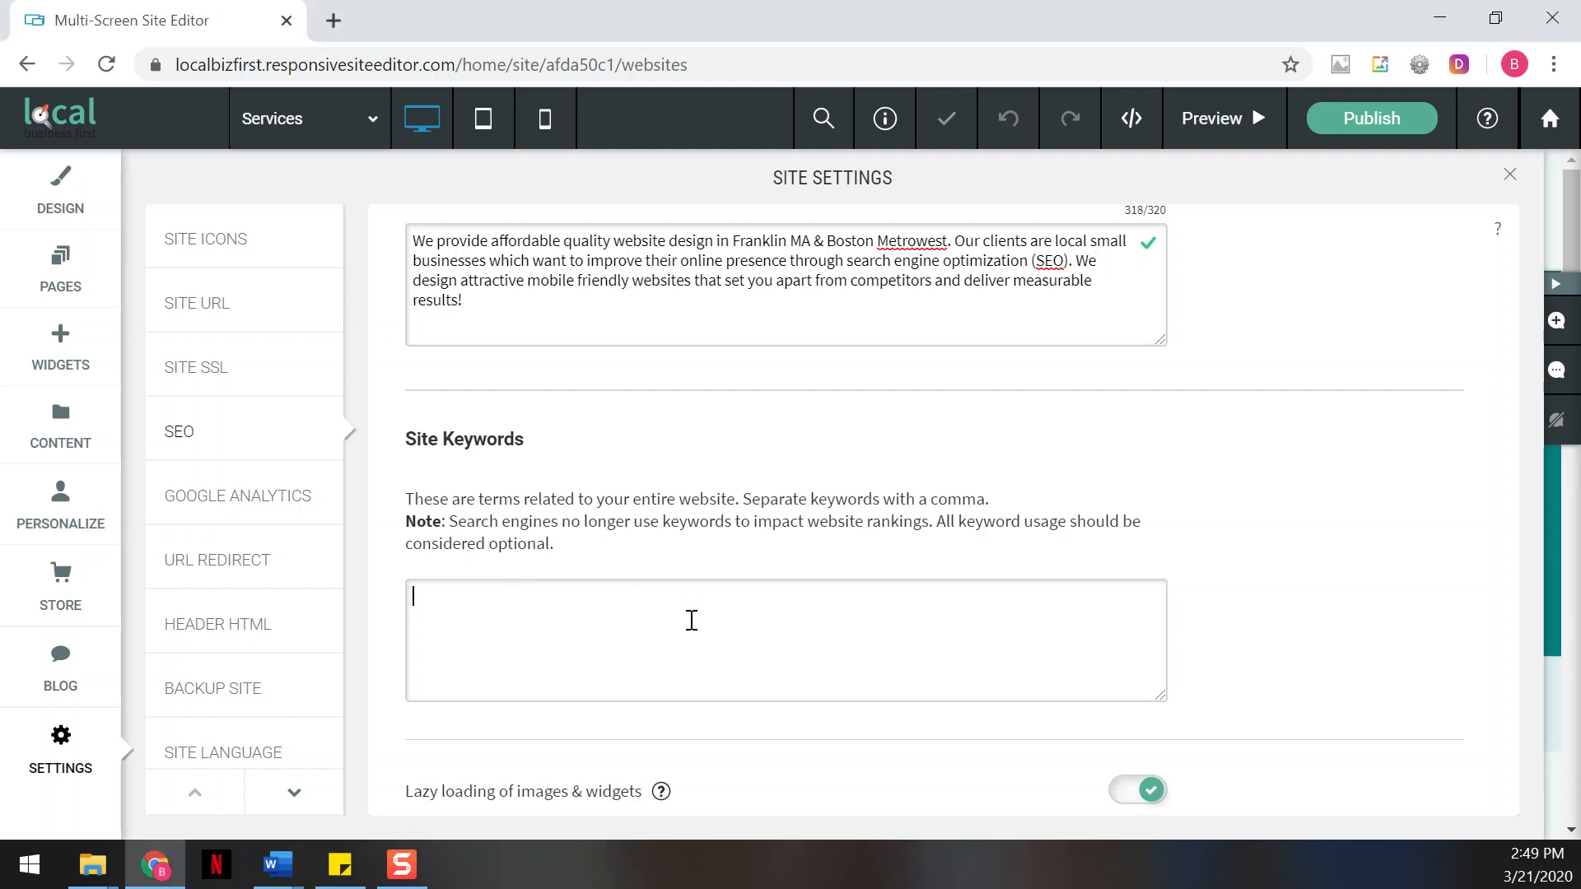
type("DIY Website. Website design in Franklin MA, Local SEO, Local business First, search engine optimization, social media management, local directory listings, yext listings, local business SEO")
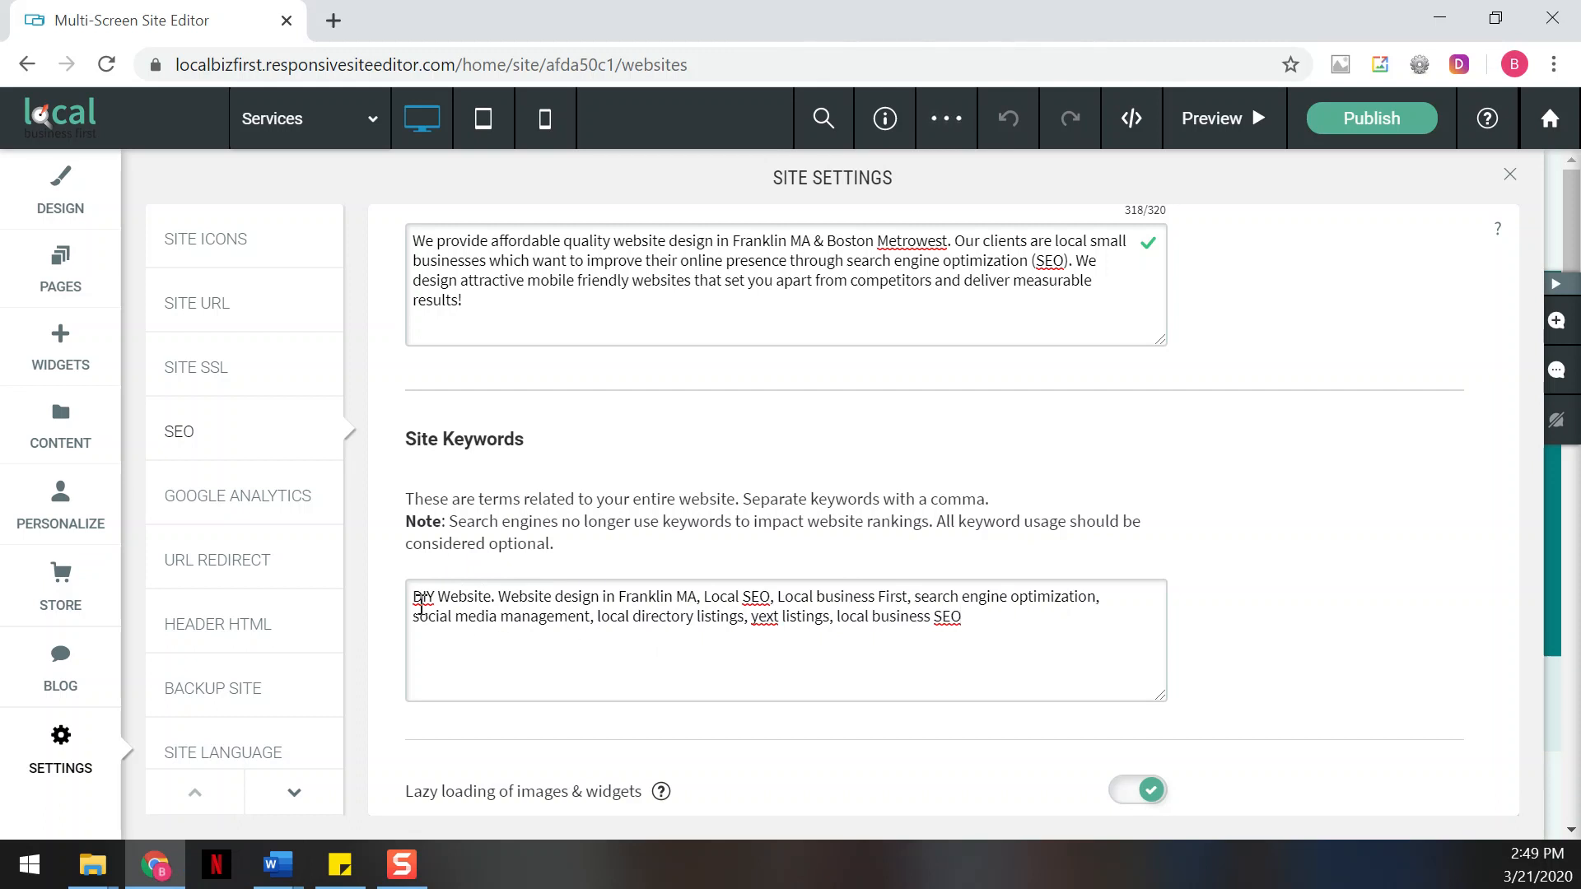
Replace the period after "DIY Website" in the site keywords with a comma
left_click(498, 601)
key("BackSpace")
type(",")
Check the explanation of the lazy loading option for images and widgets, and close the site settings
scroll(1381, 565, "down", 1)
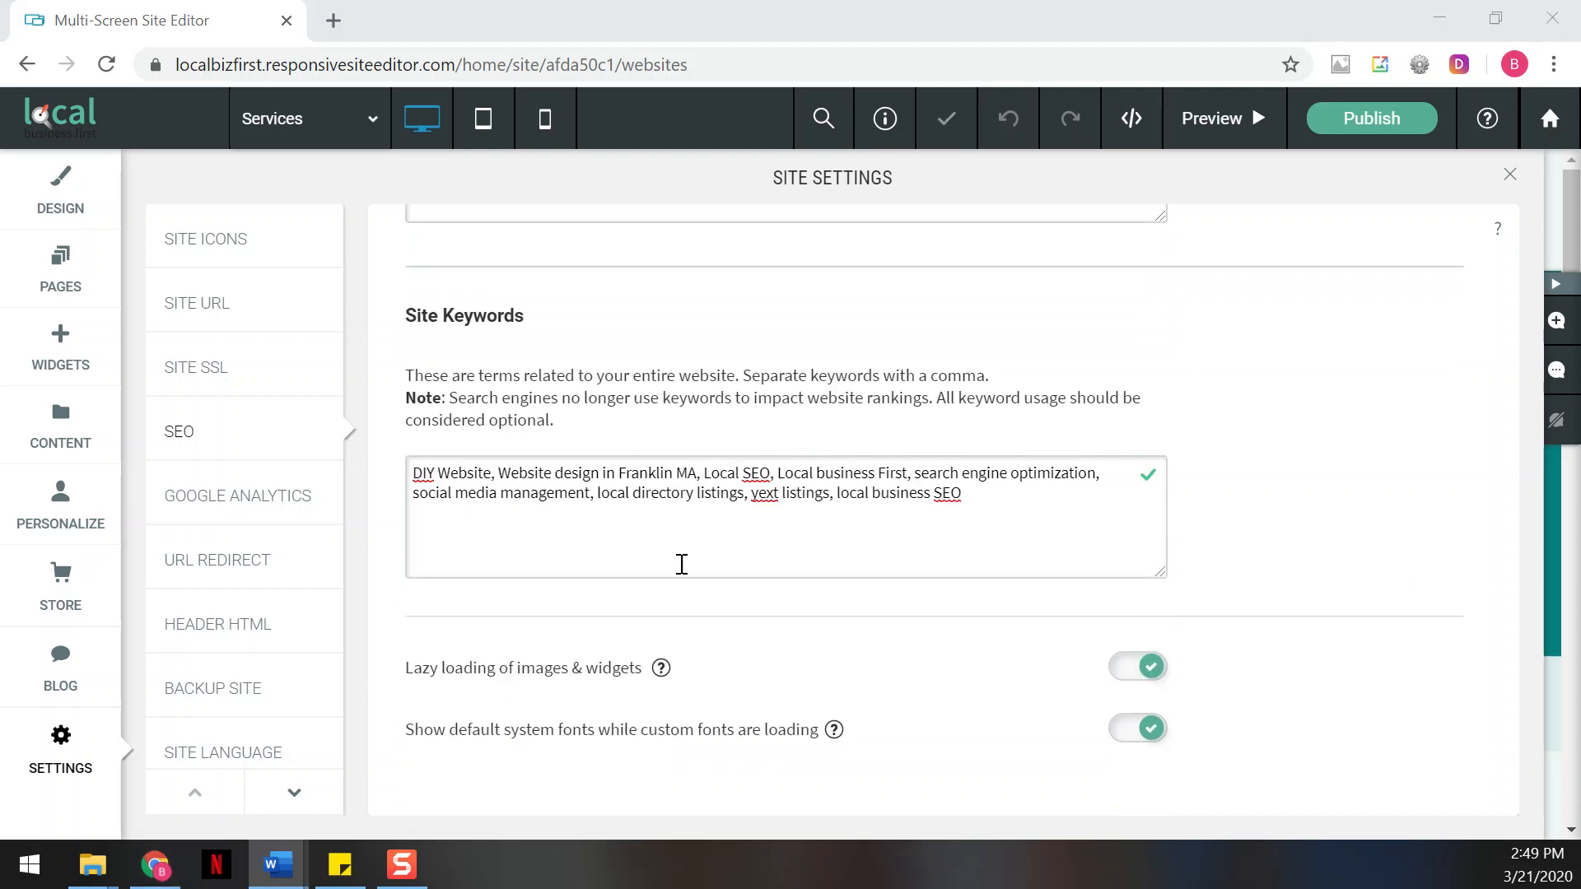
scroll(804, 551, "down", 1)
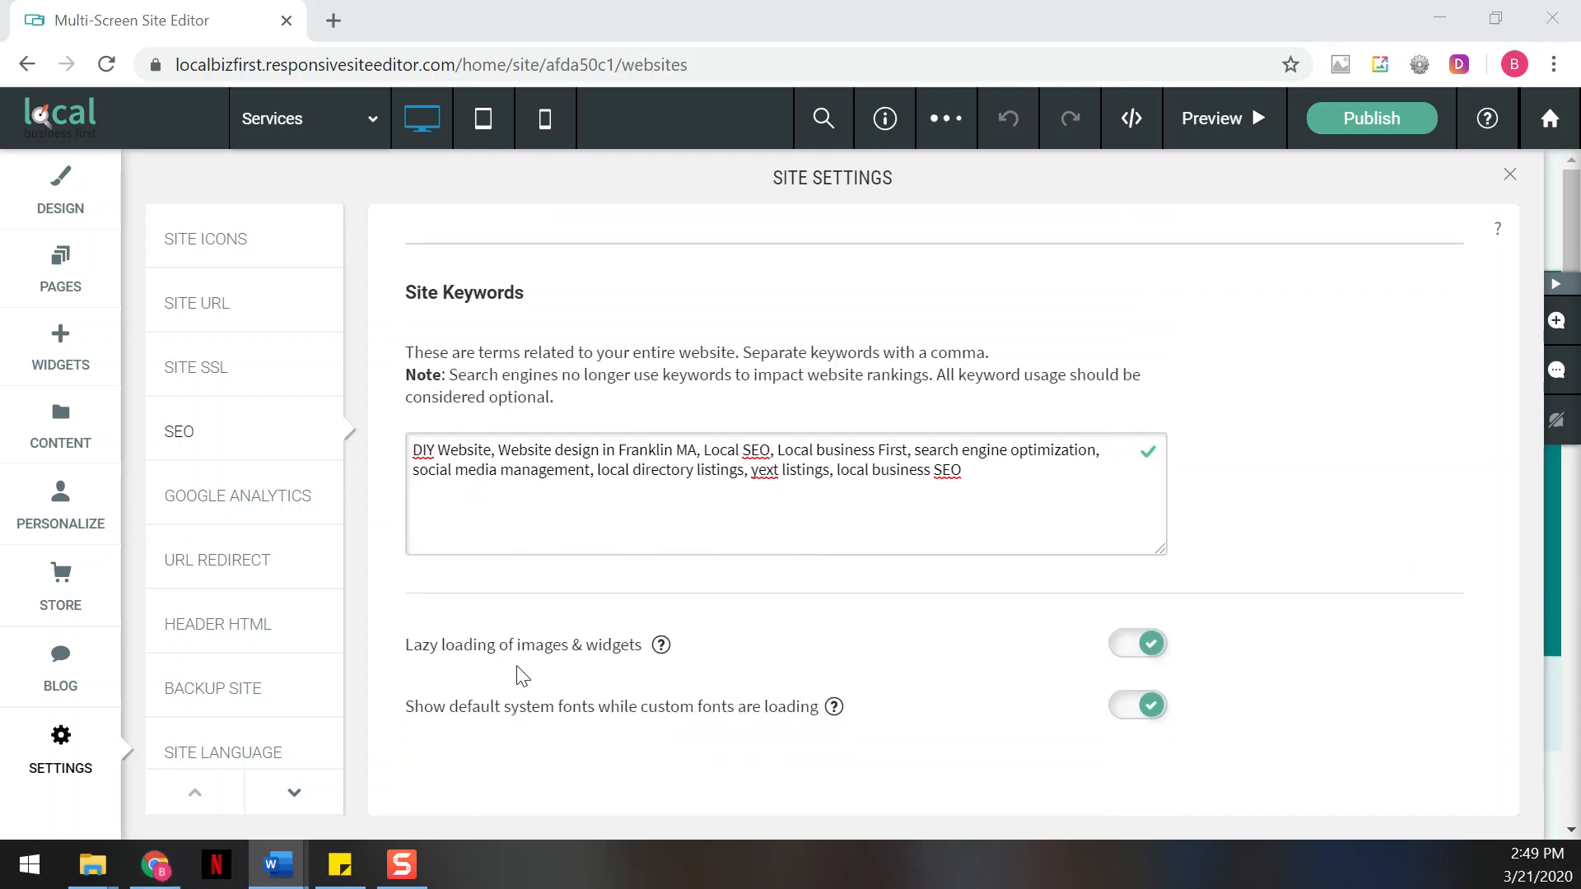
mouse_move(659, 650)
left_click(1507, 179)
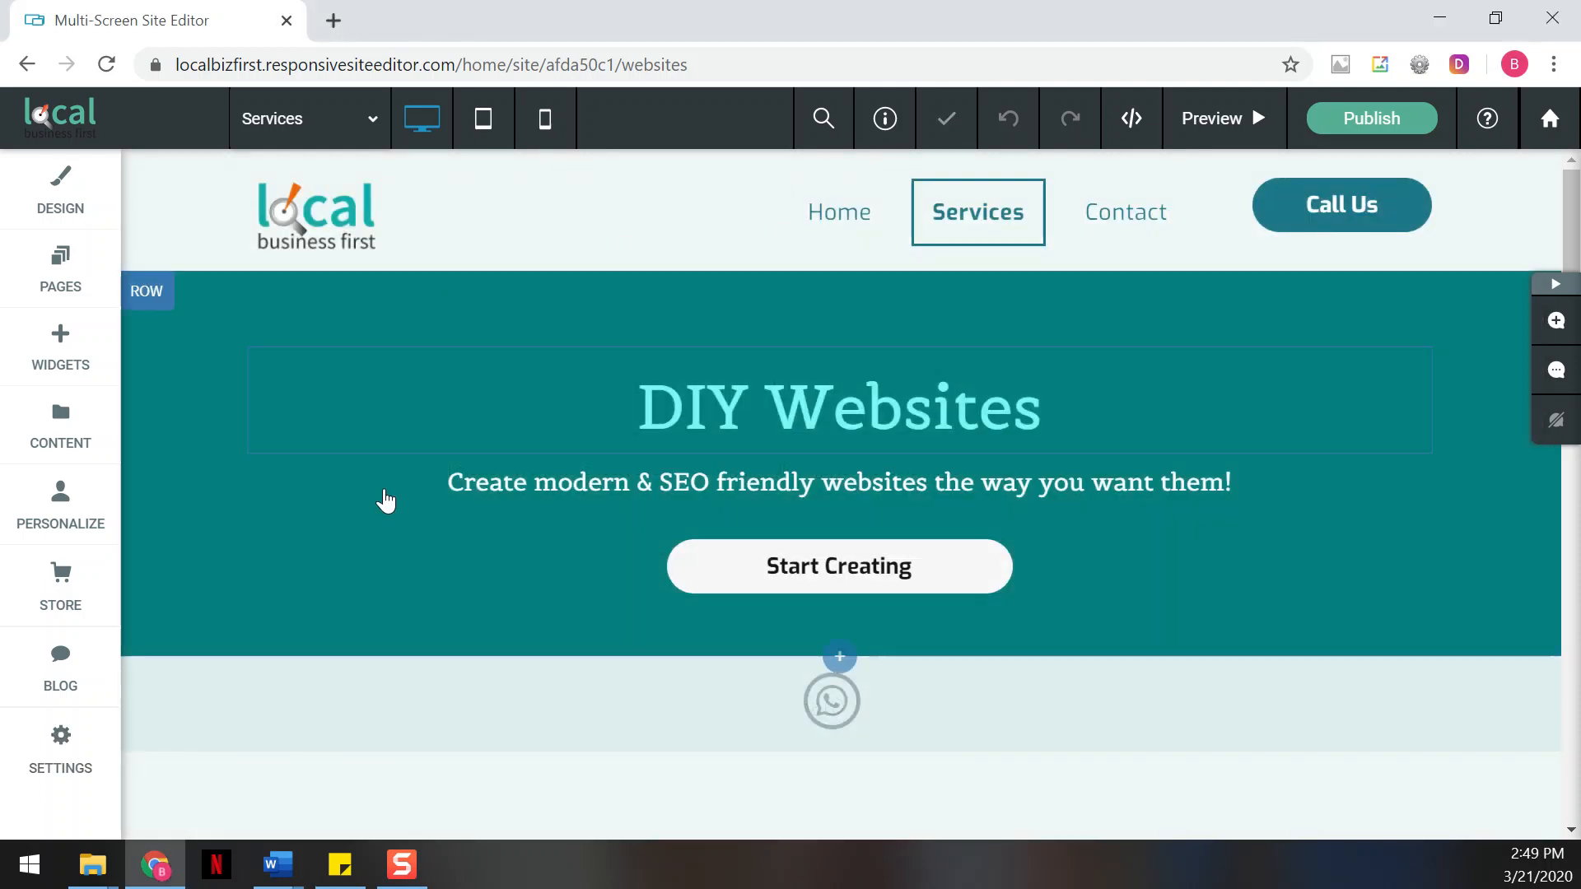
Open the Services page's SEO settings and look over its title, description and keyword fields
left_click(54, 282)
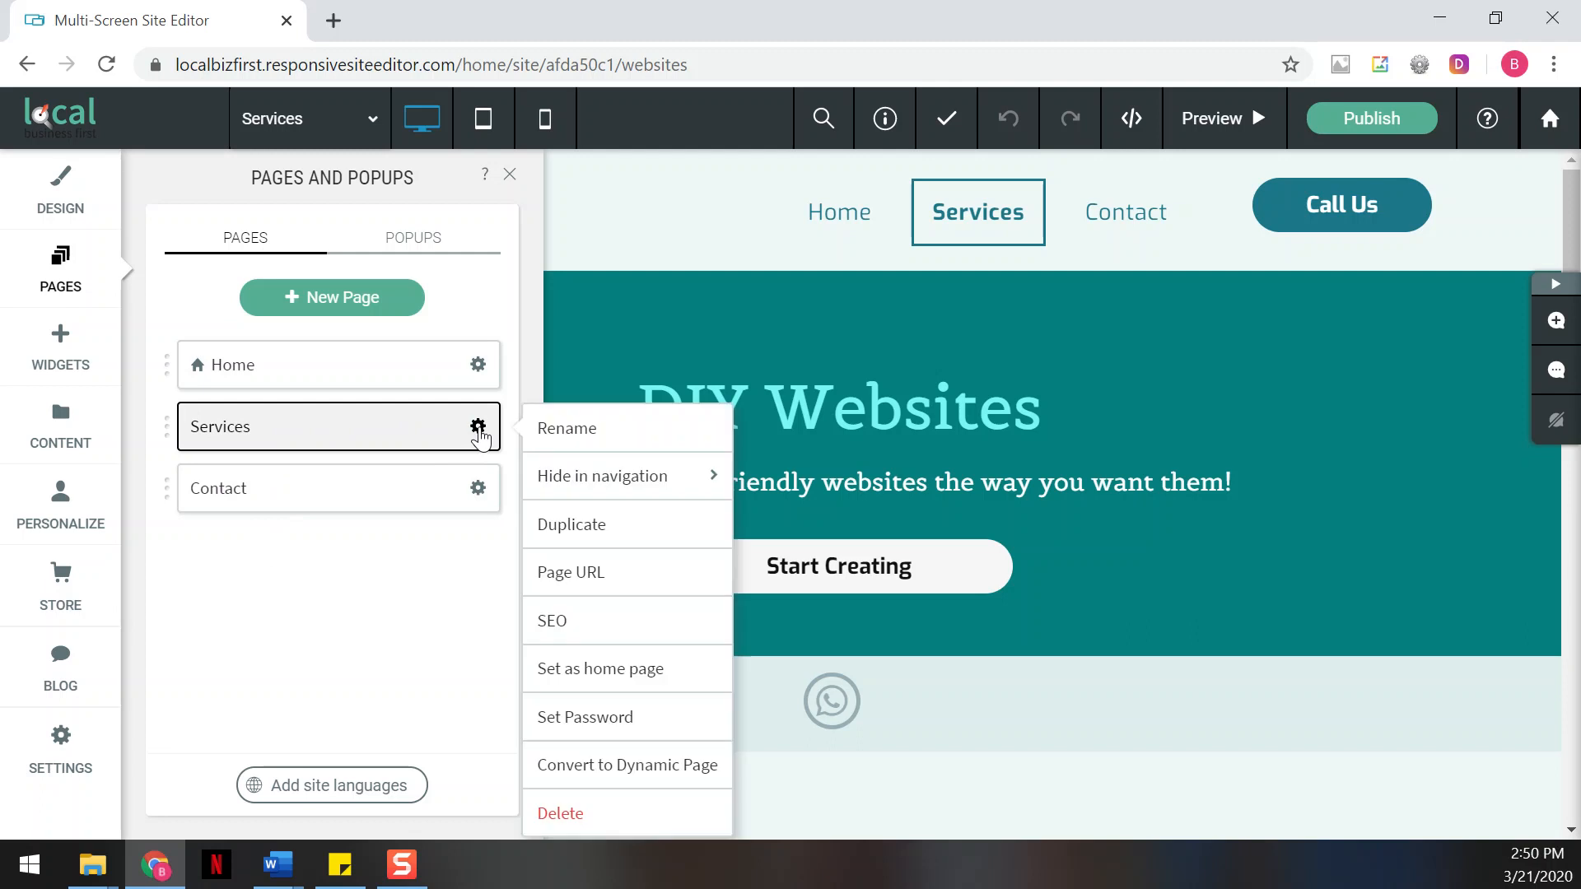
left_click(575, 619)
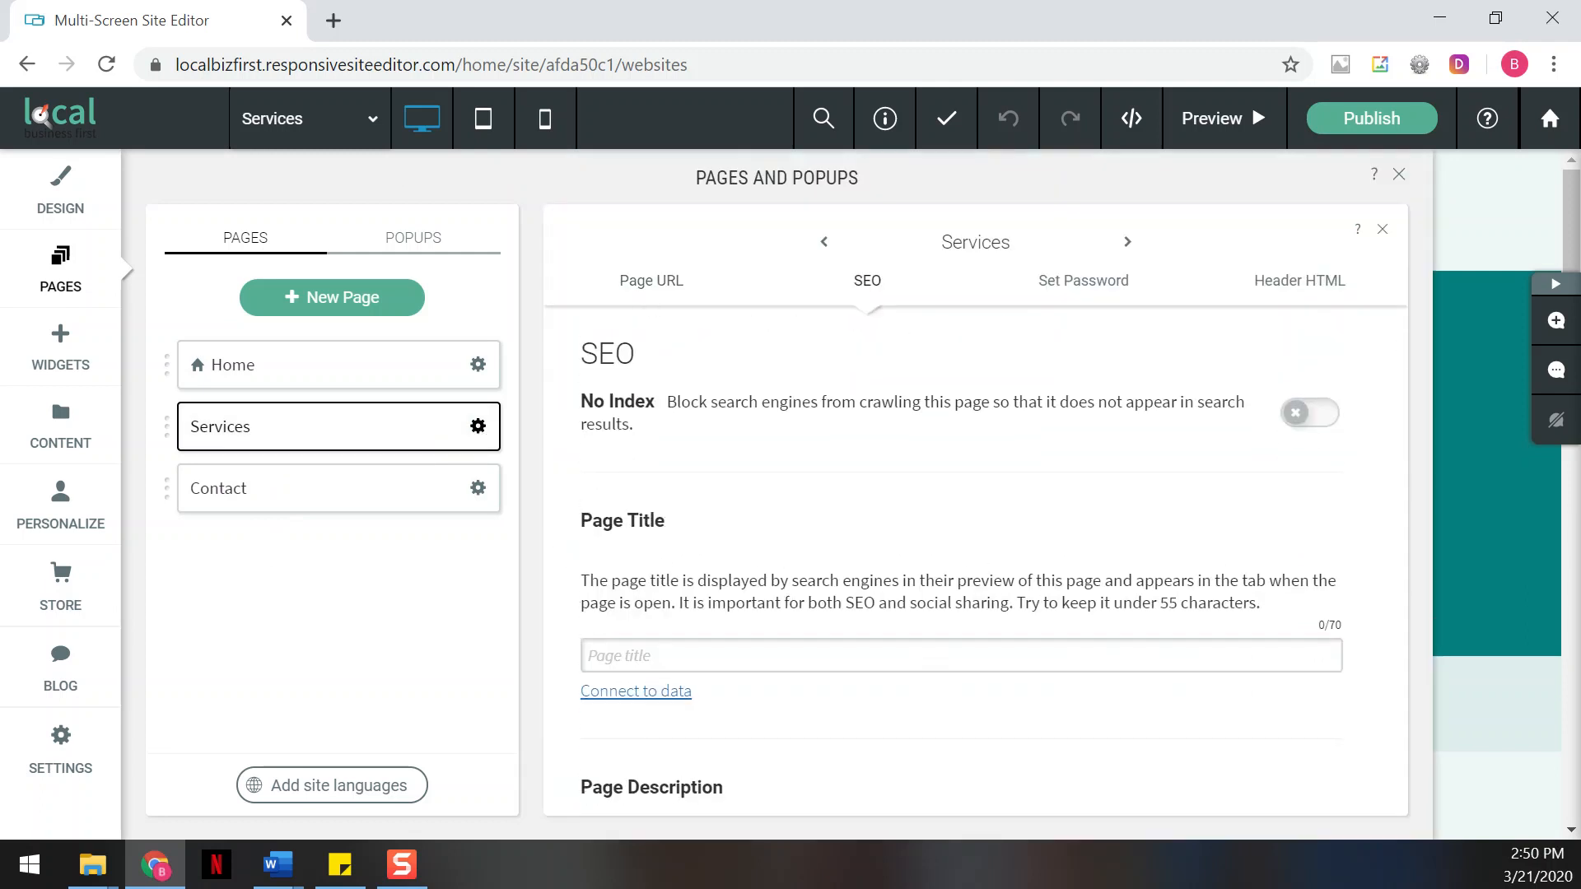
scroll(934, 437, "down", 3)
scroll(936, 437, "down", 2)
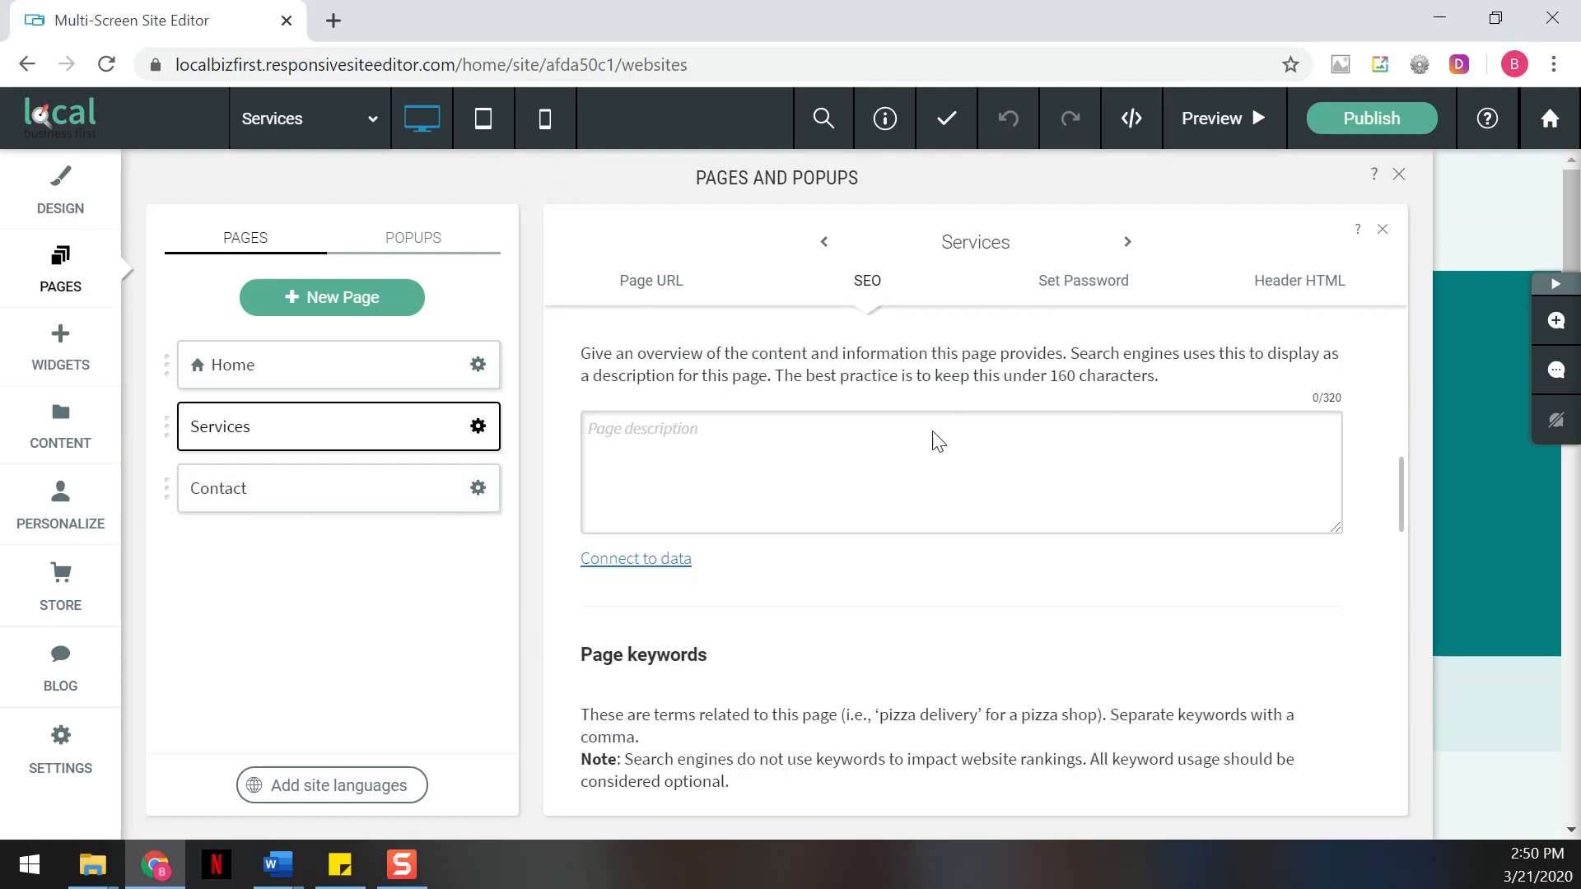
scroll(934, 431, "down", 3)
scroll(931, 430, "up", 7)
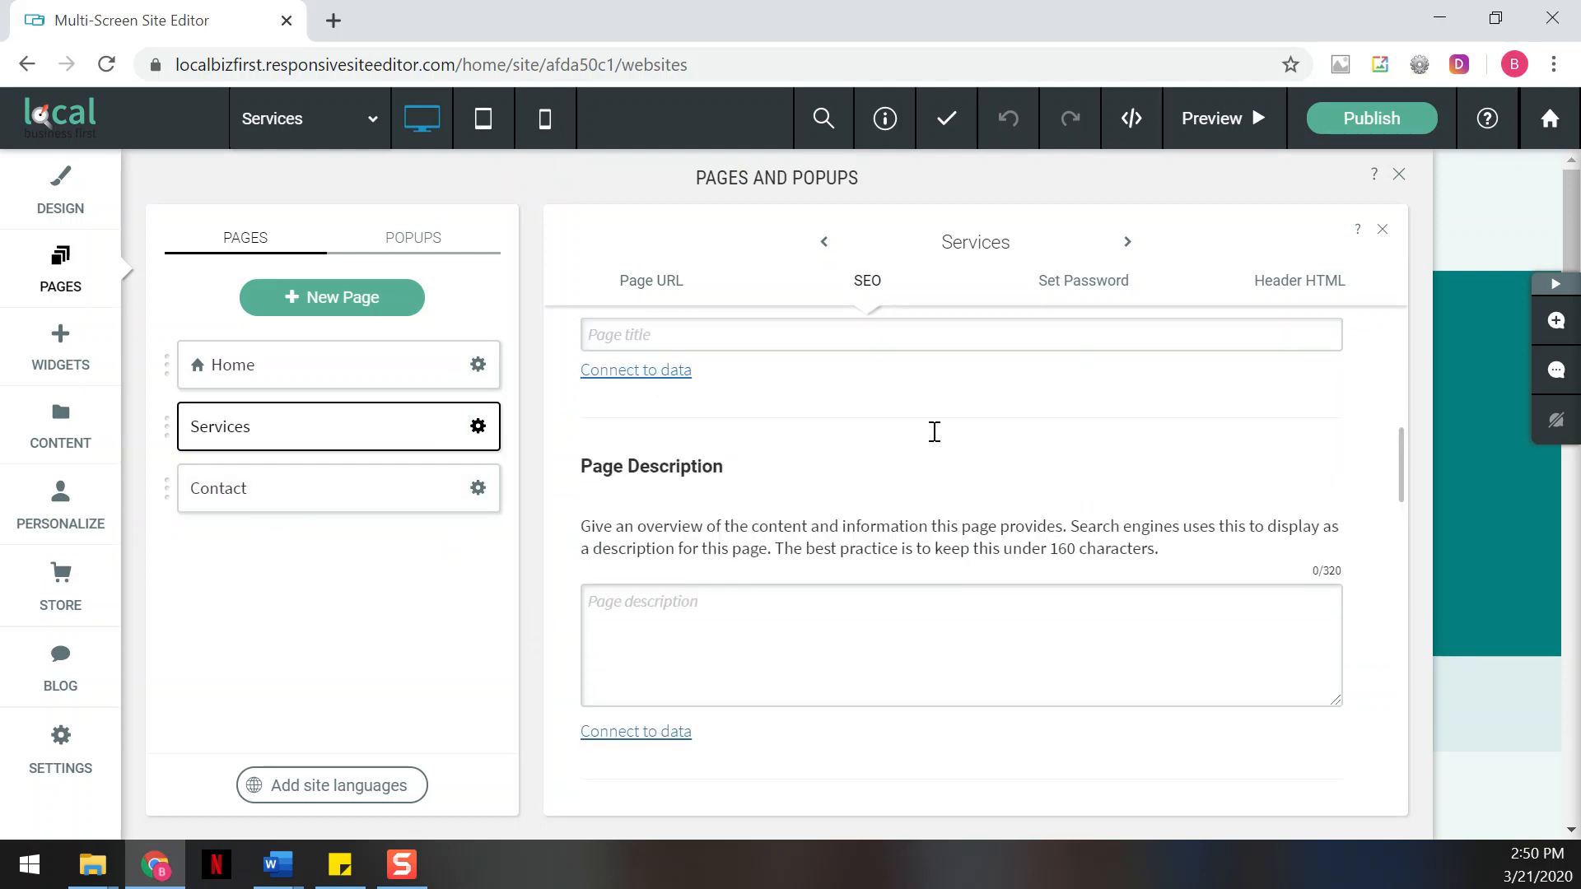
Set the Services page title to "DIY Website Design, Design Your Own Website, Local Business First", copied from Word
key("alt+Tab")
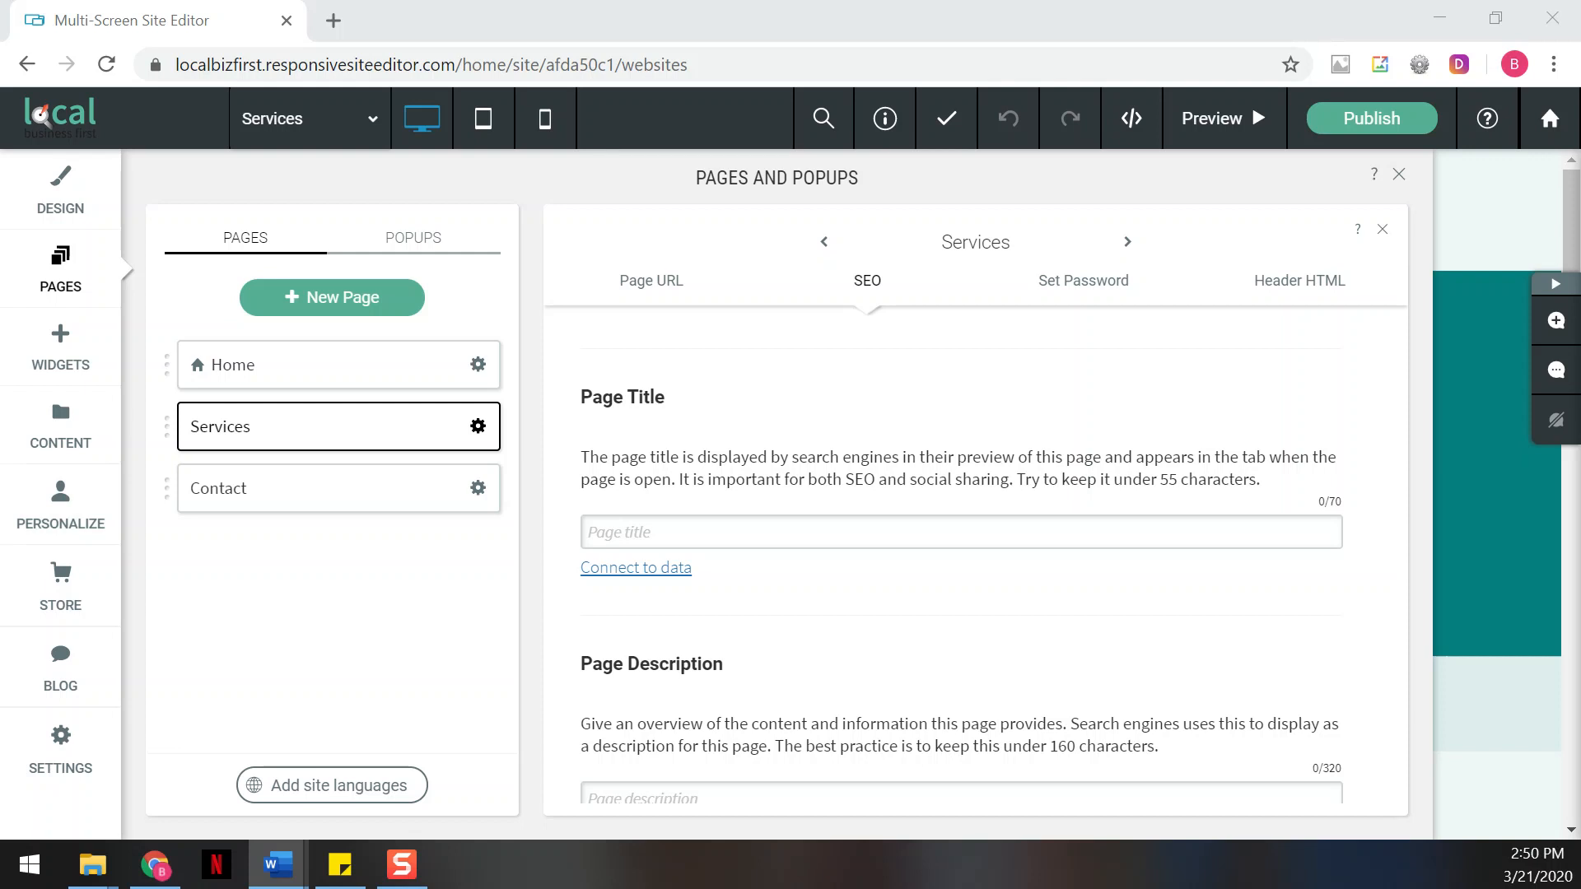
left_click(755, 539)
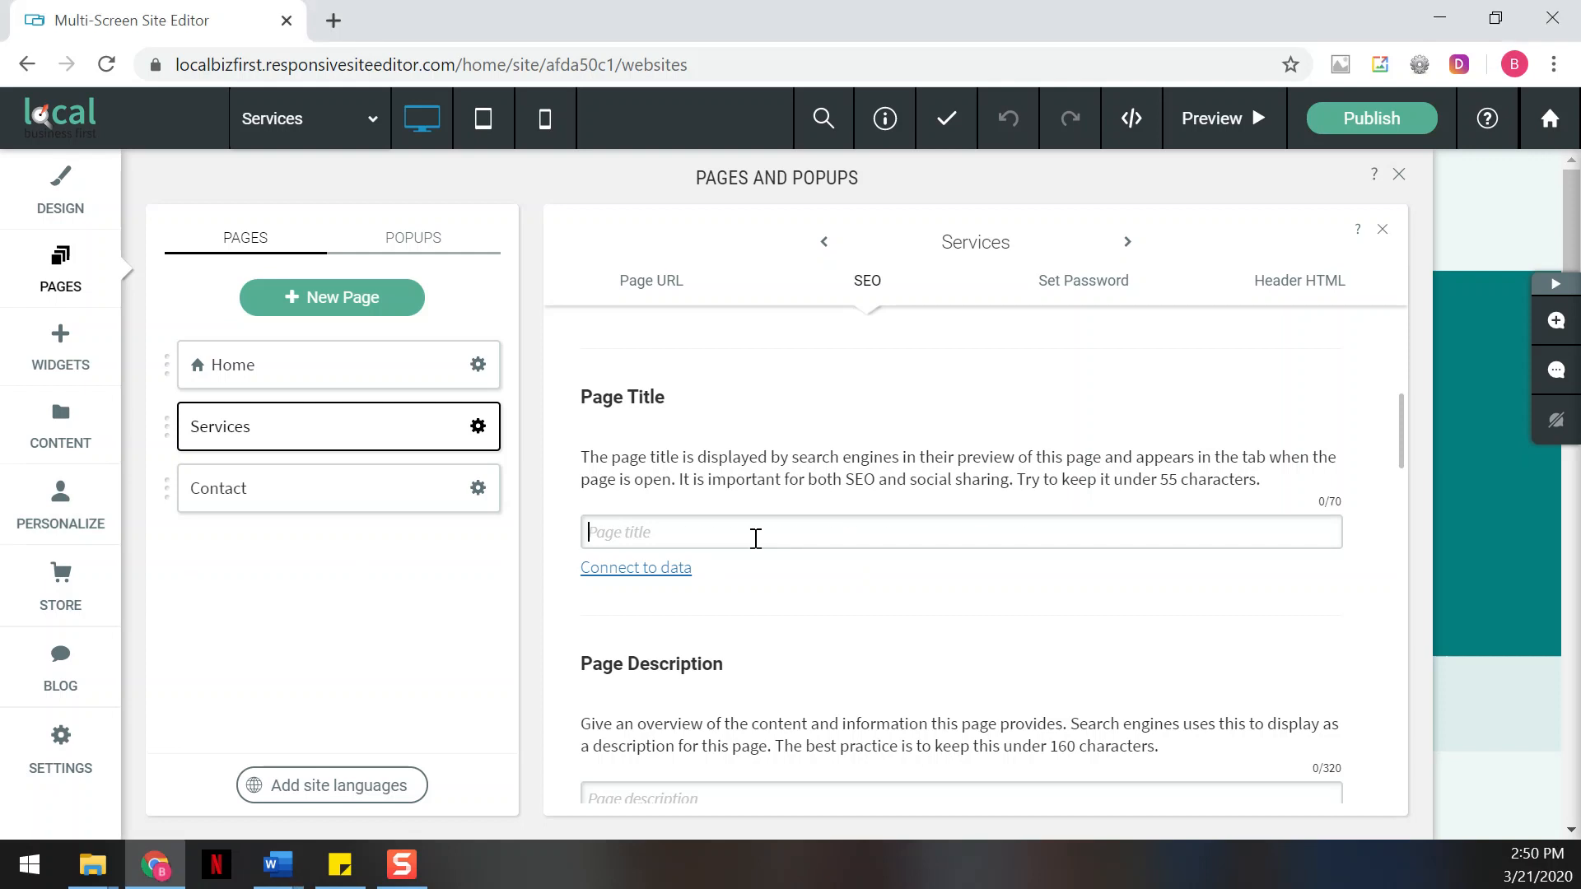
type("DIY Website Design, Design Your Own Website, Local Business First")
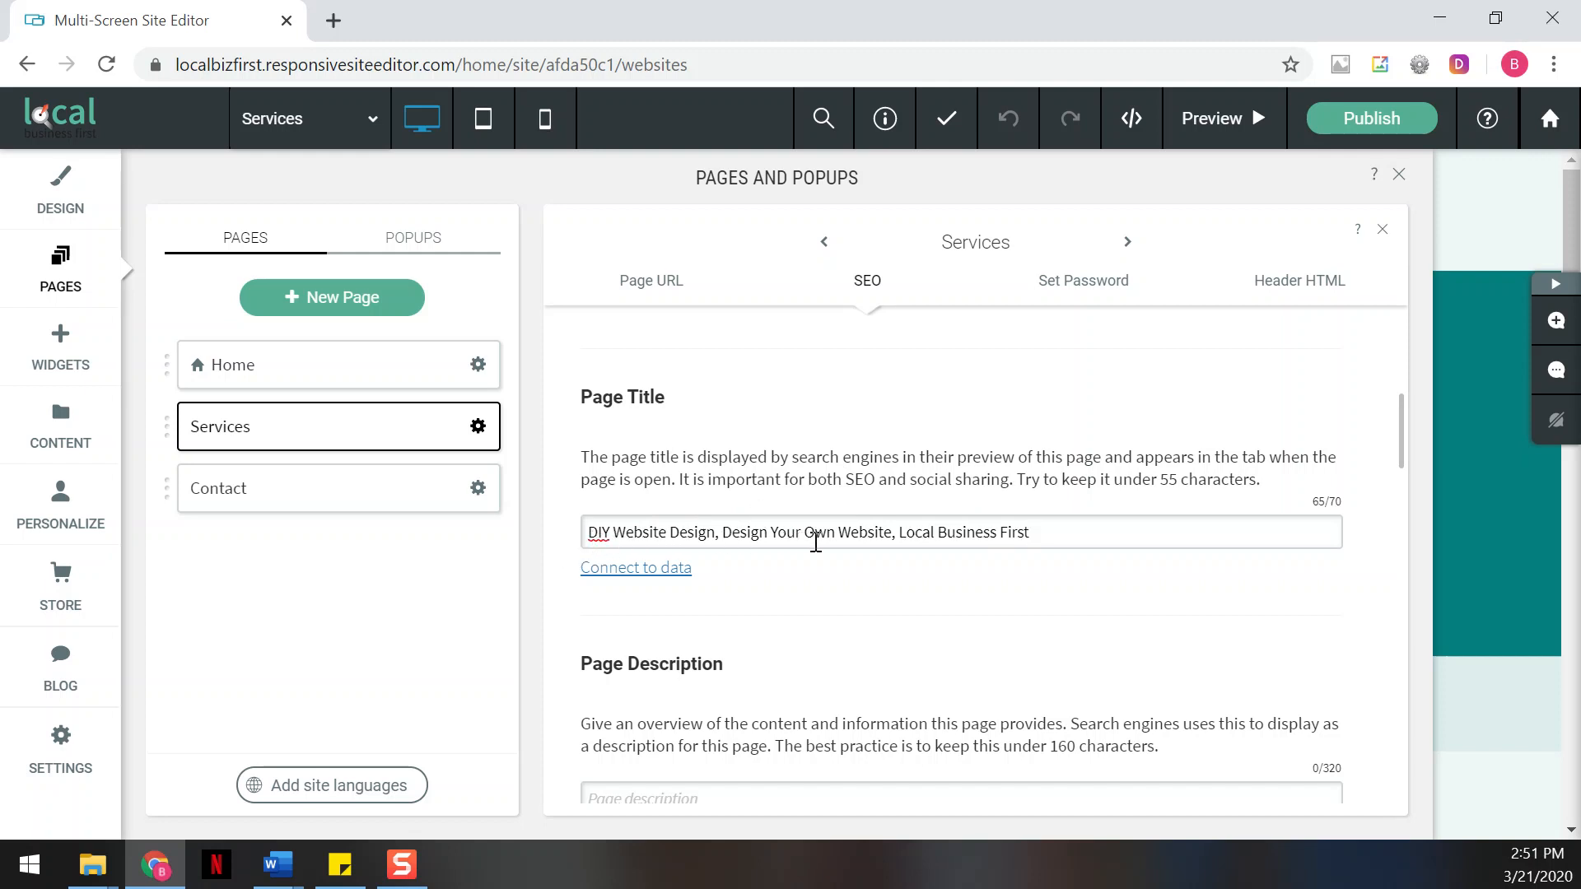
Fill in the Services page description with the prepared Word text starting "Build Your own Website or Online Store! Local Business First offers local businesses"
scroll(926, 583, "down", 3)
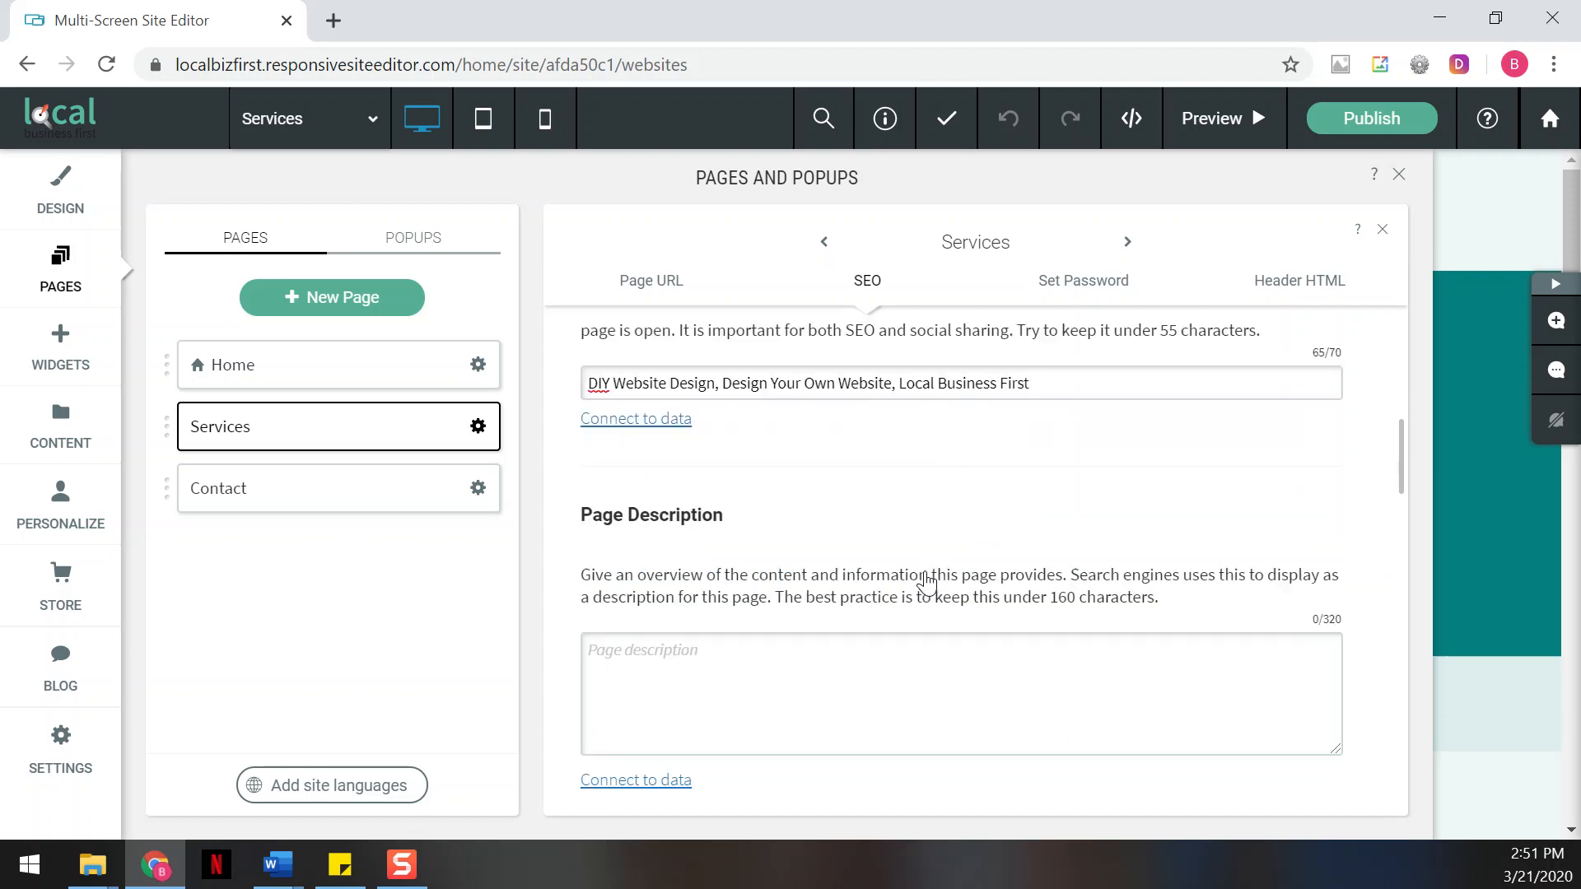
left_click(277, 864)
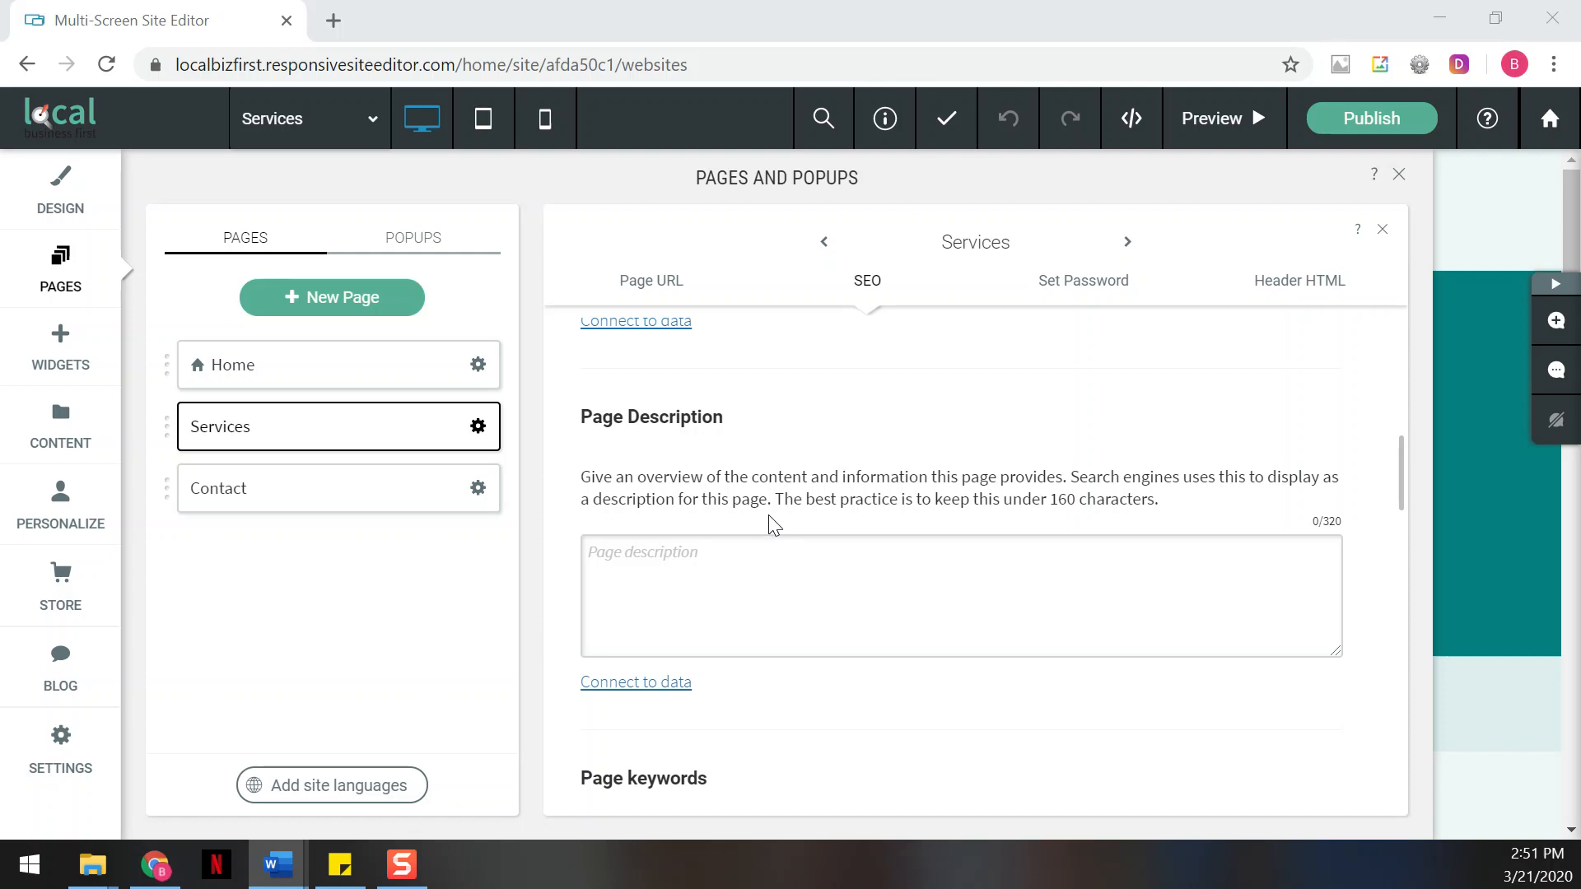
left_click(797, 579)
type("Build Your own Website or Online Store! Local Business First offers local businesses mobile friendly and responsive DIY website design in Franklin MA, Boston Metrowest  and Greater Boston area")
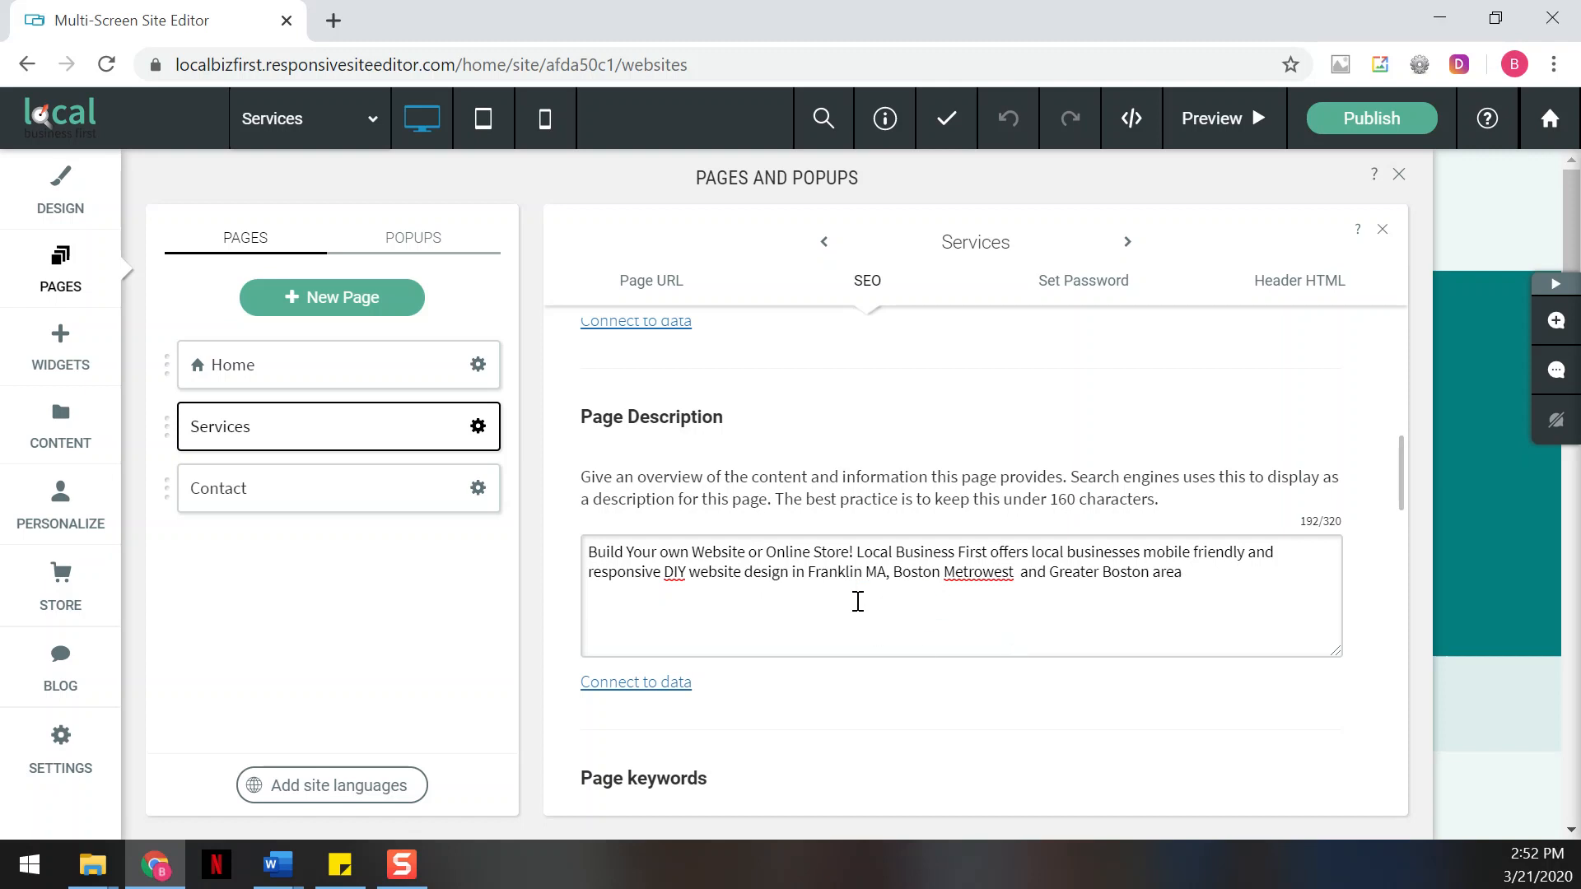
Fill in the Services page keywords with the prepared Word list, running from "DIY Website Design Services in Franklin MA" to "website design"
scroll(840, 625, "down", 2)
scroll(844, 633, "down", 2)
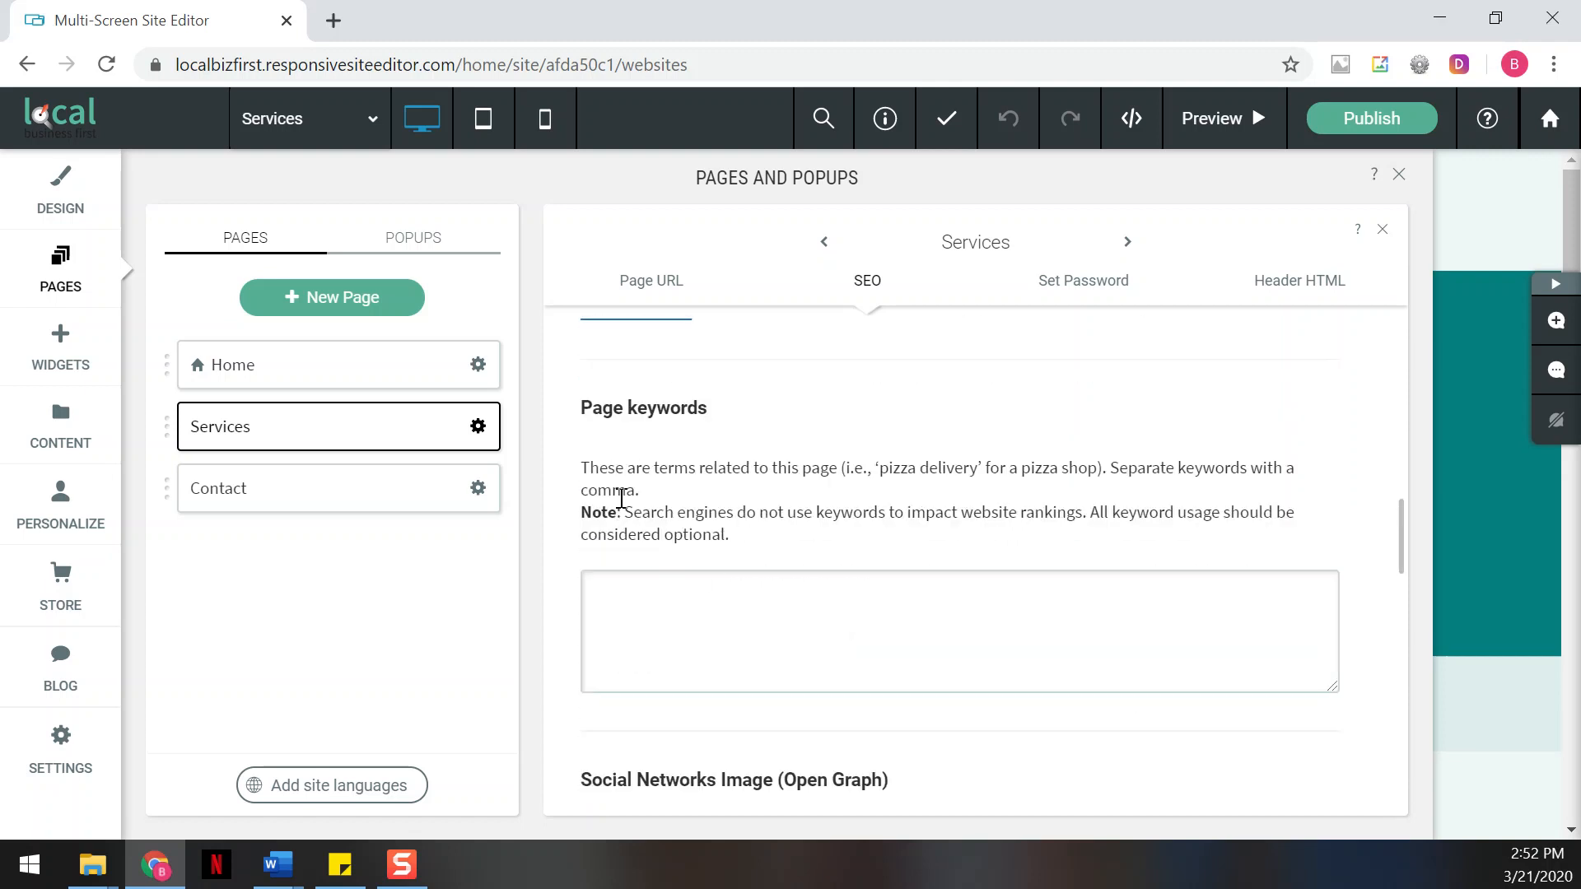
key("alt+Tab")
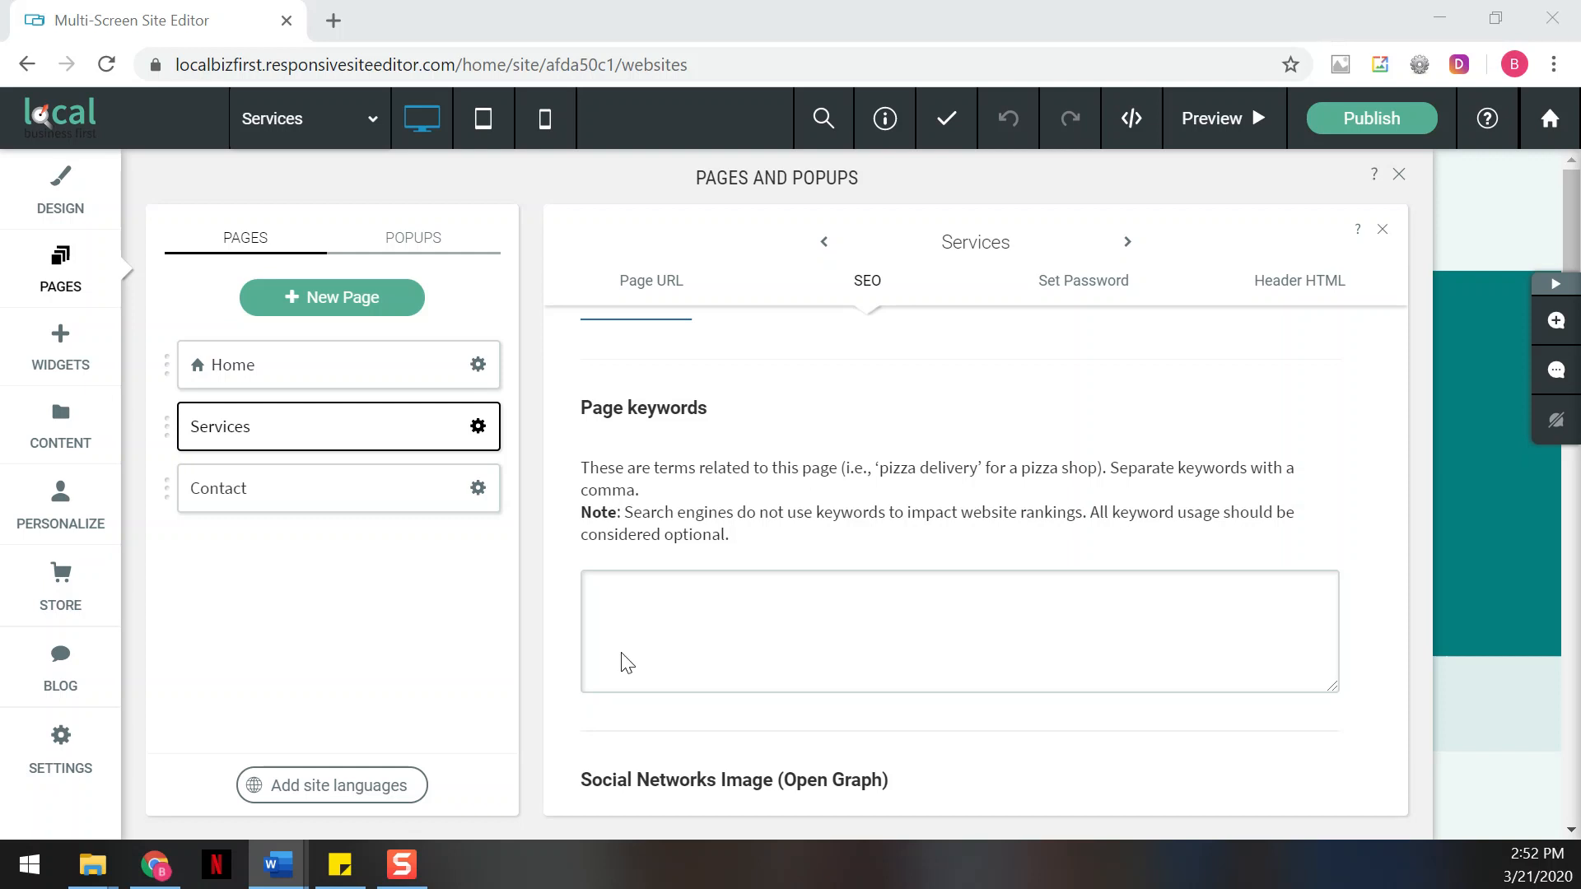
left_click(695, 628)
type("DIY Website Design Services in  Franklin MA,  local business SEO, local search engine optimization, web development, mobile friendly design, online presence, Local Business First, web design, website design")
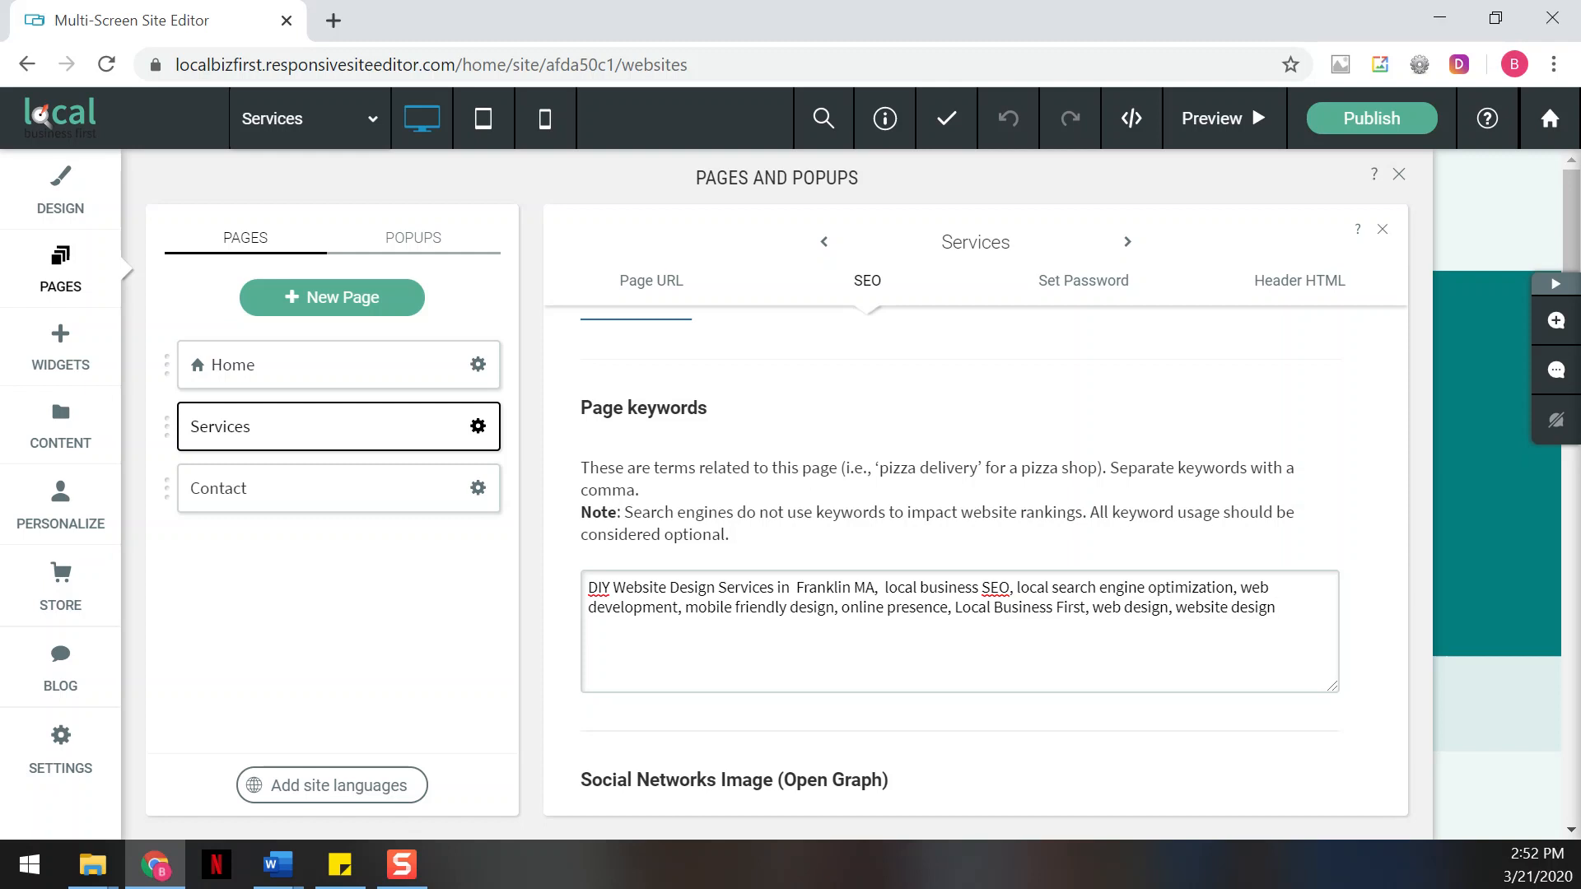
Review the Services page's title and description, and continue down to the social networks image section
scroll(688, 572, "up", 8)
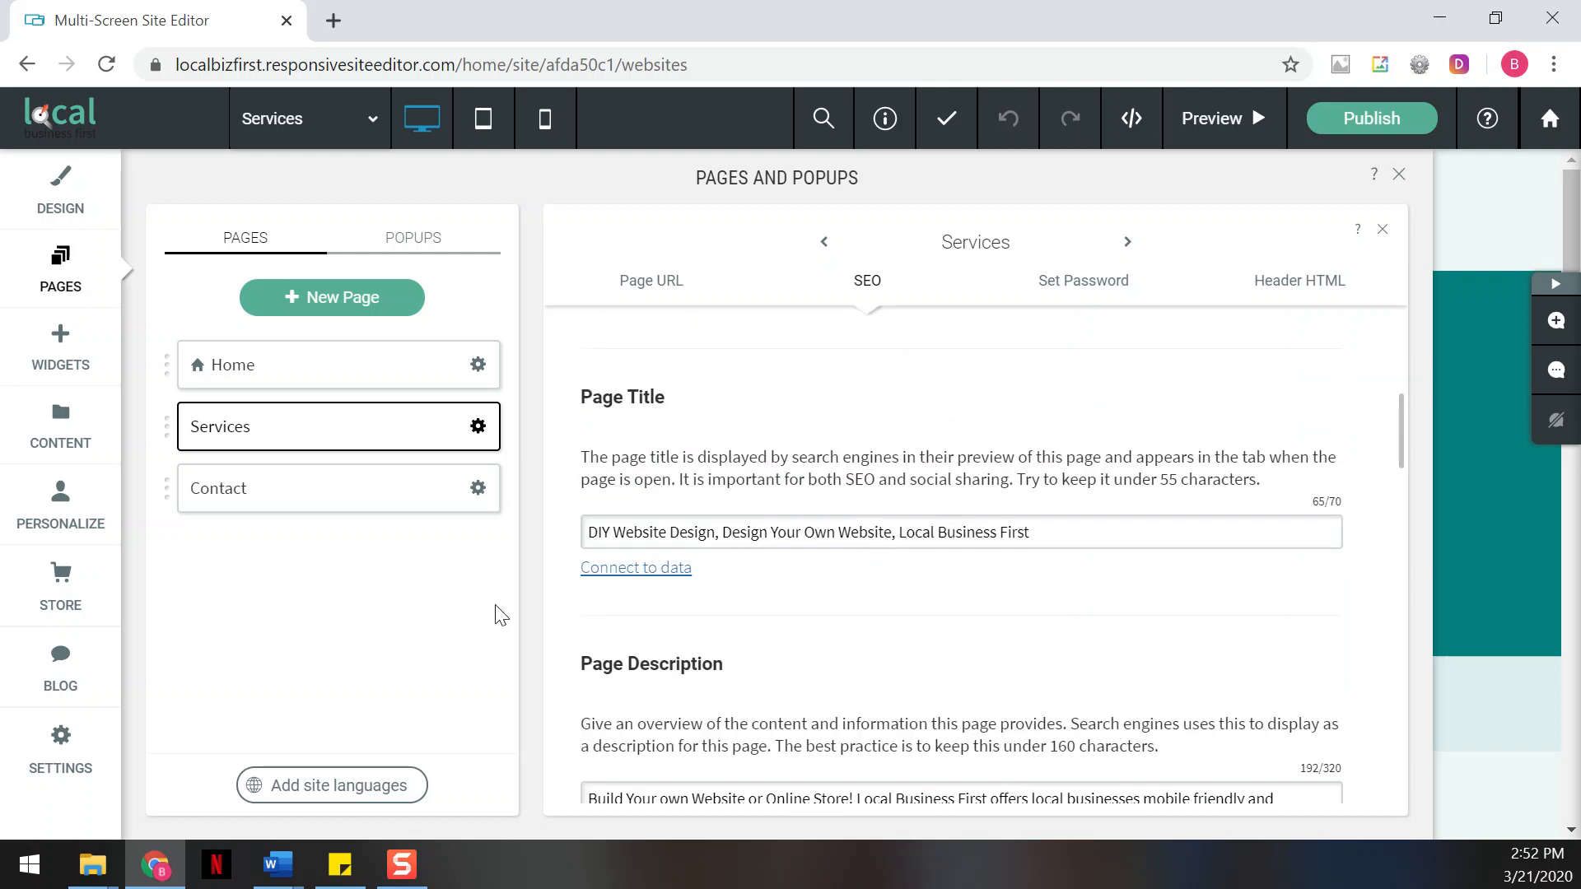
scroll(729, 646, "down", 3)
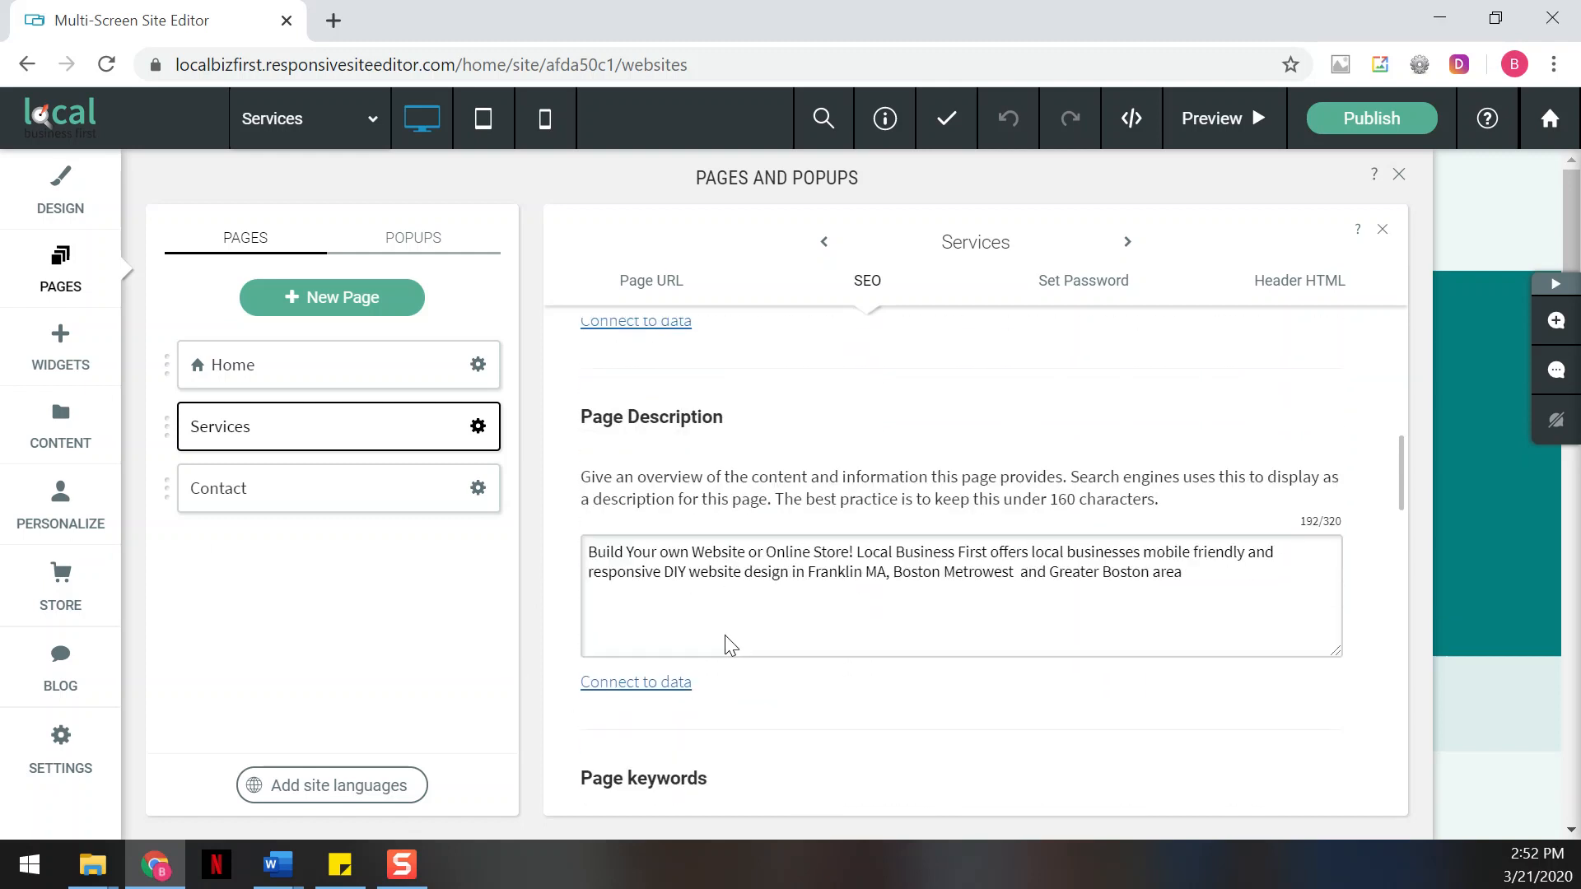
scroll(729, 646, "down", 2)
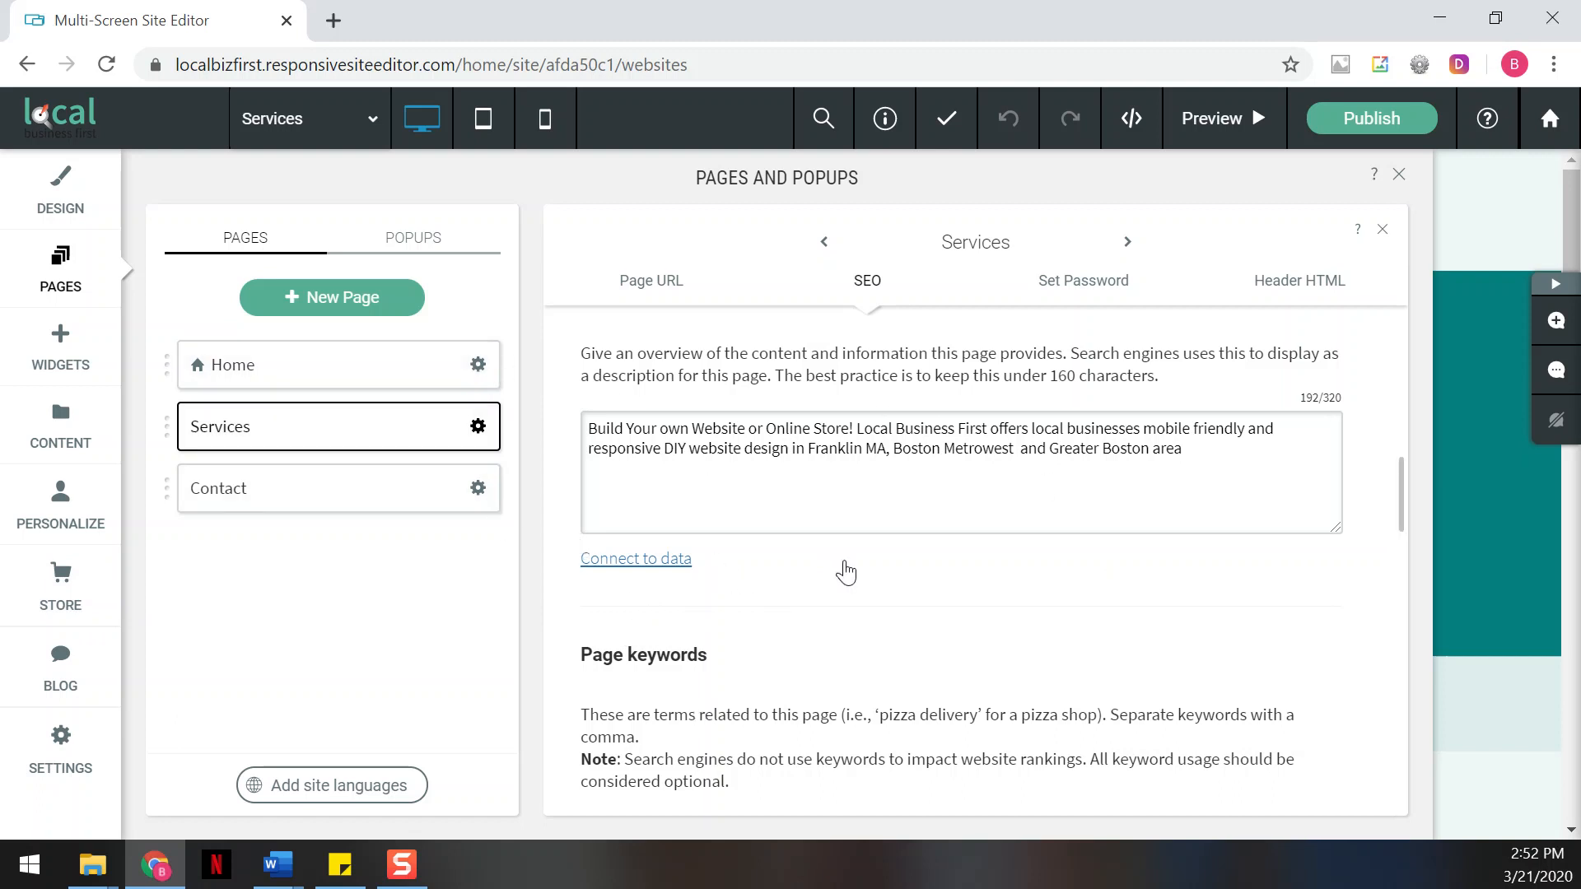
scroll(840, 568, "down", 5)
scroll(856, 550, "down", 3)
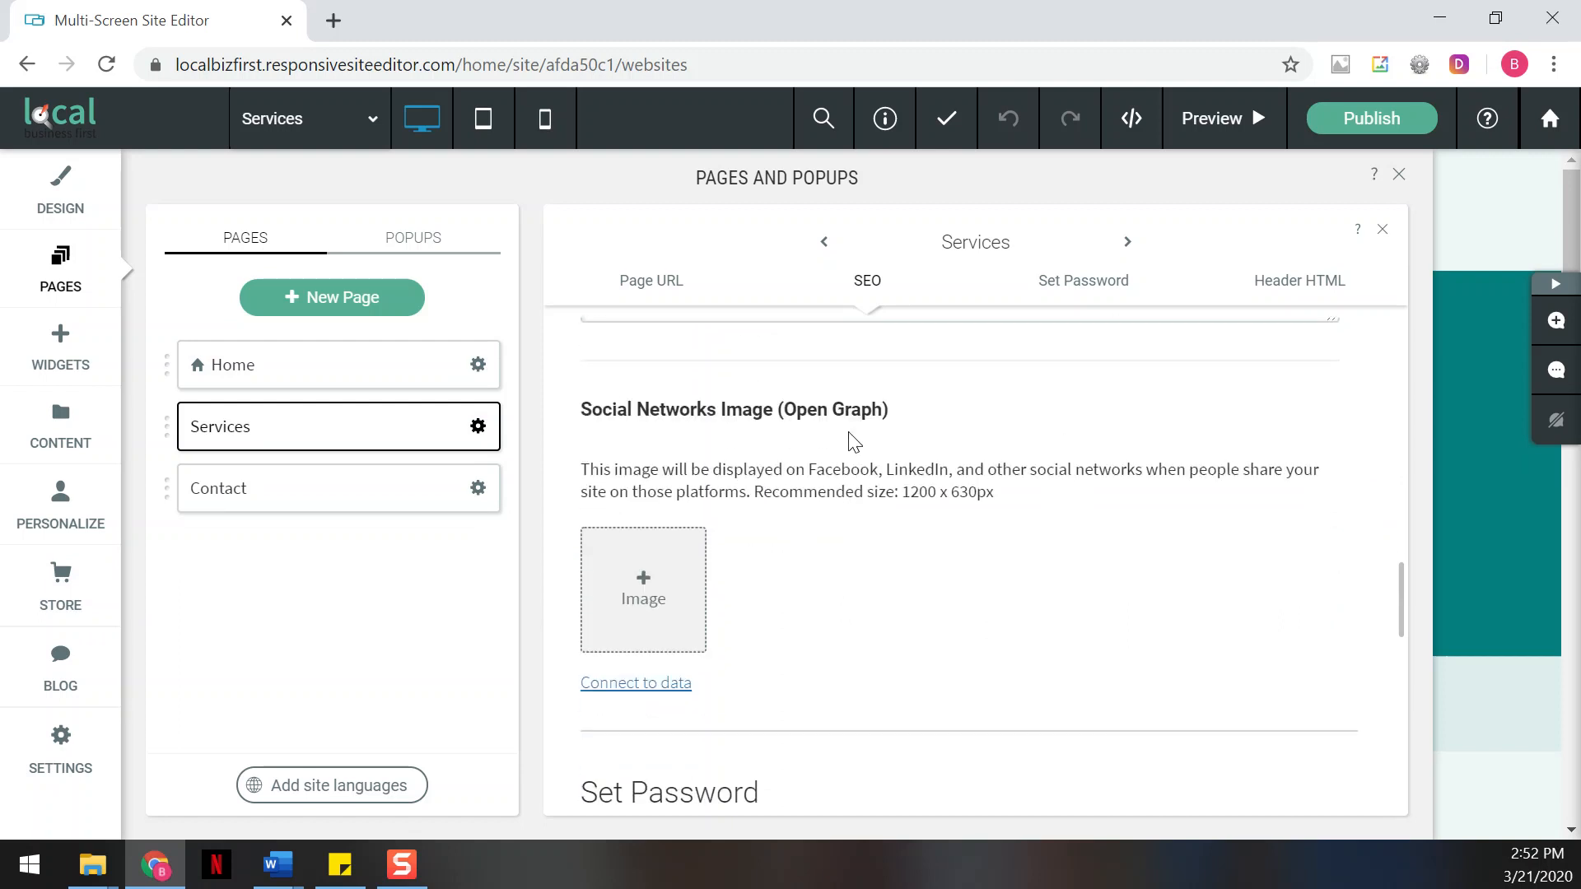
Set the Services page's social networks image to the site image DIY-website-creation.jpg
key("alt+Tab")
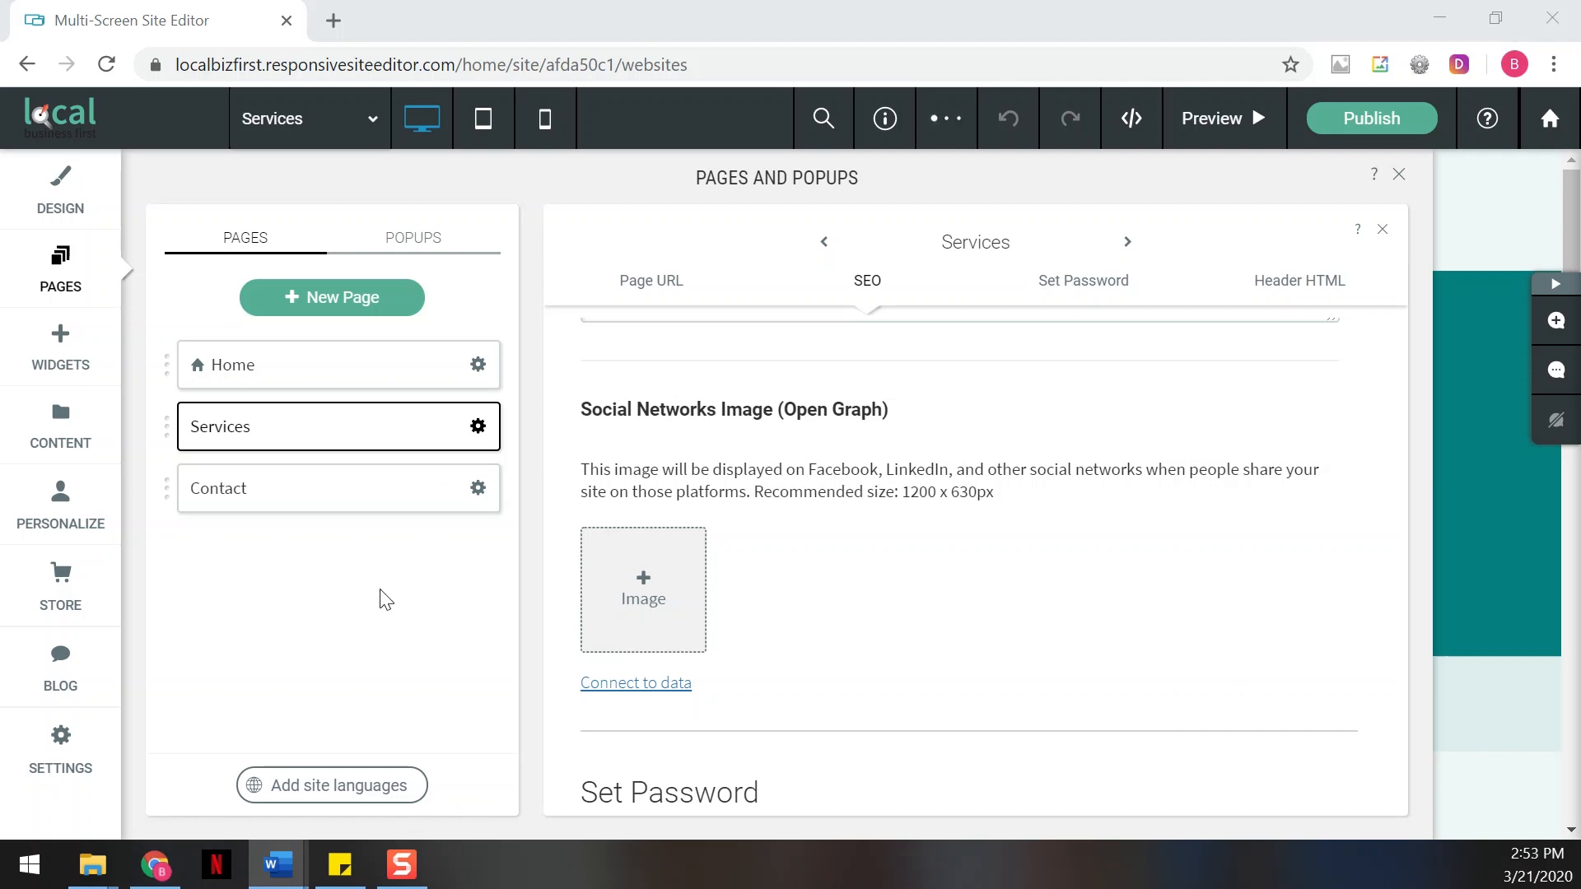
left_click(953, 476)
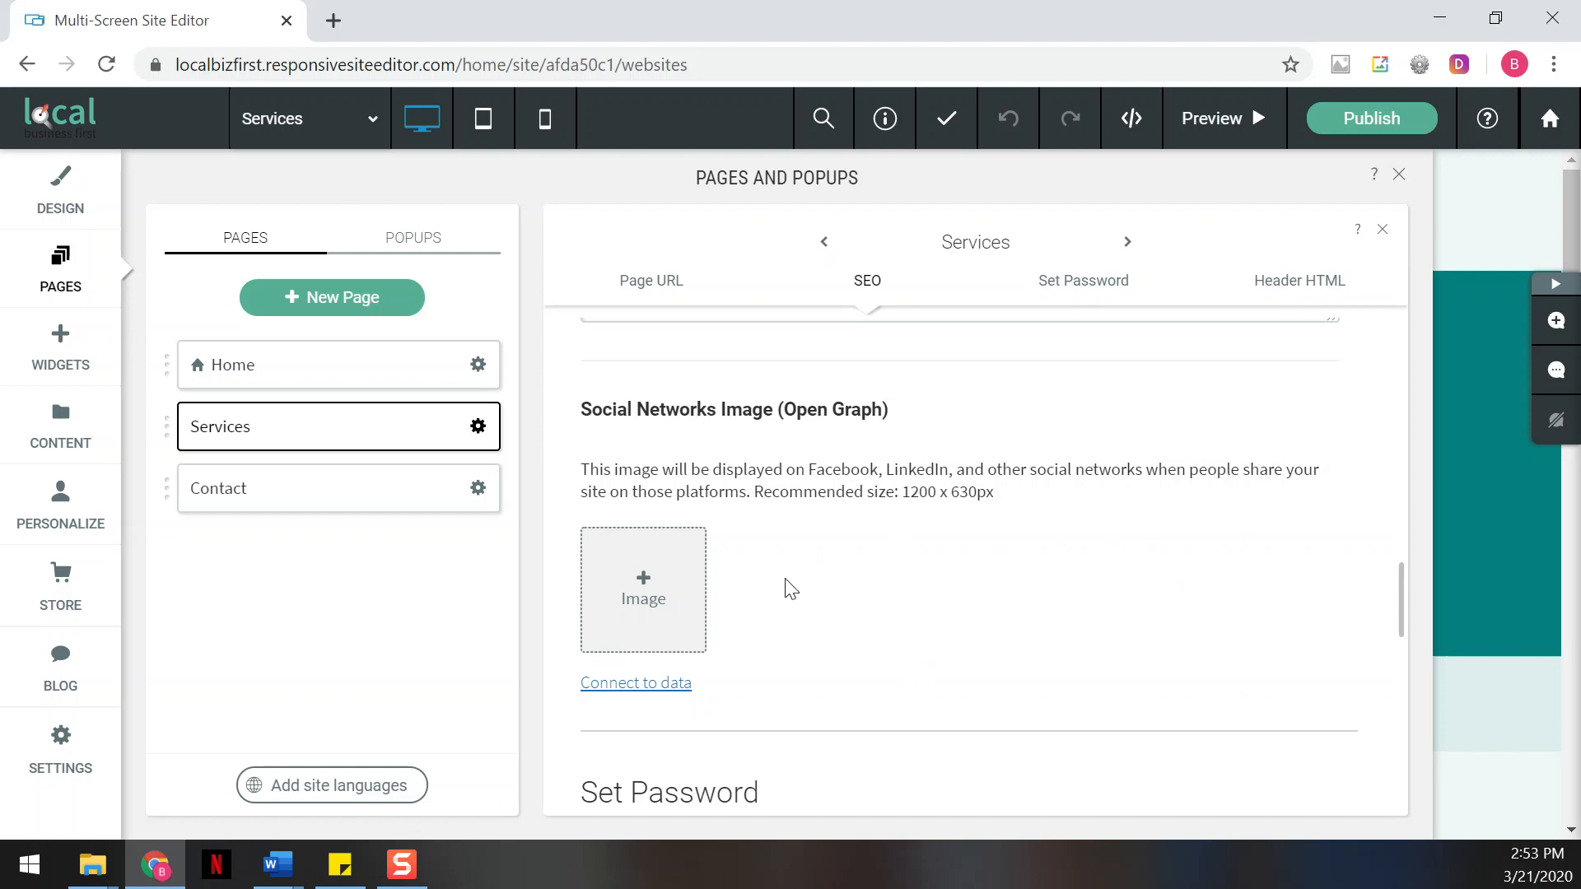
left_click(680, 601)
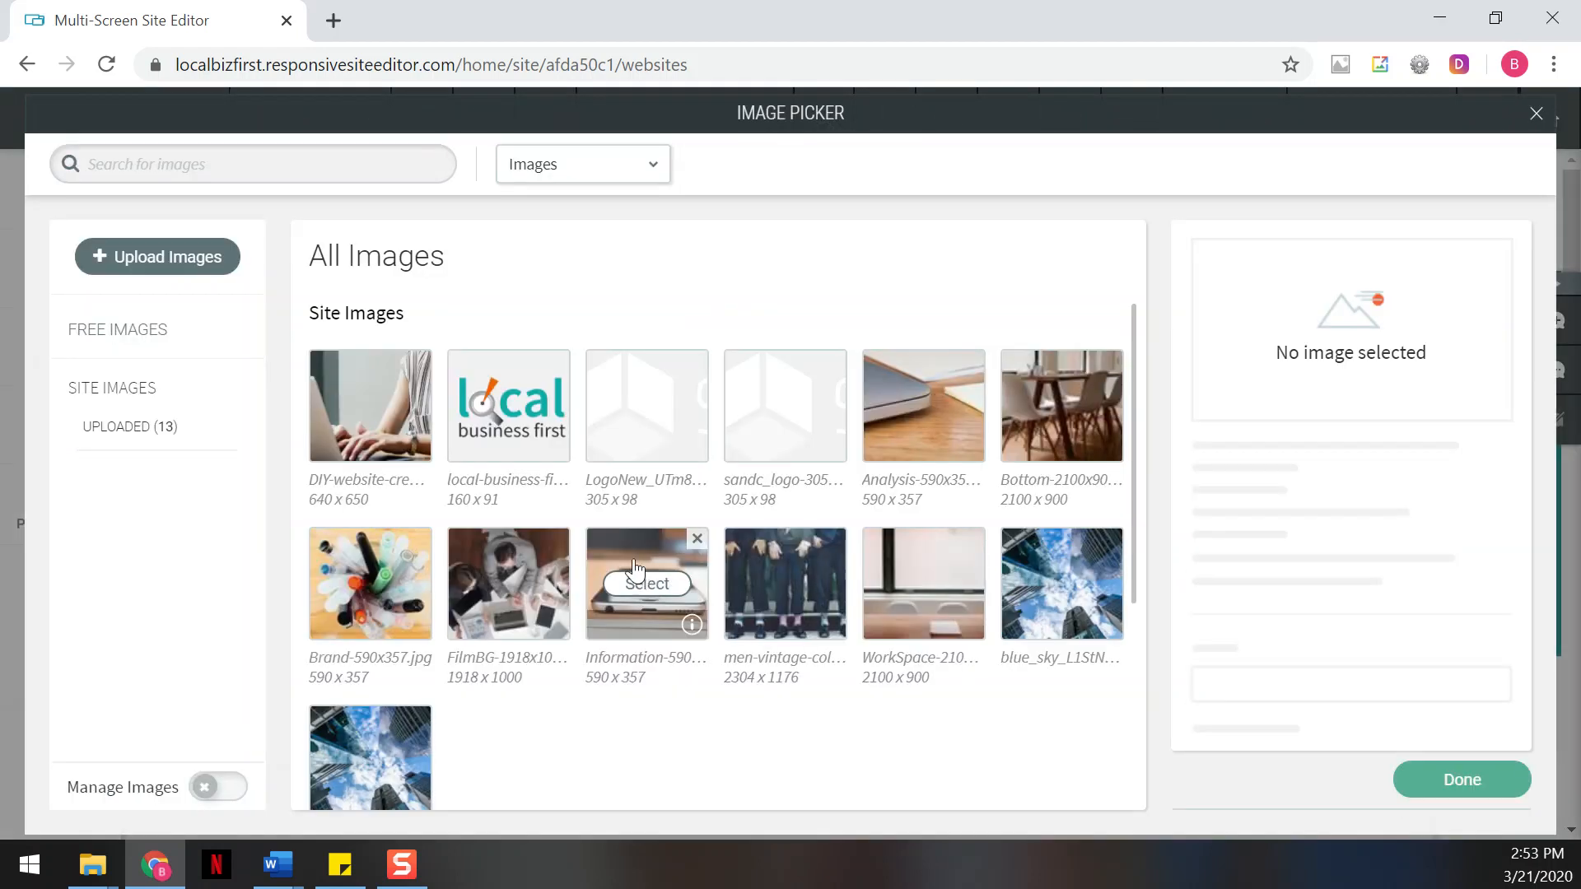
left_click(370, 405)
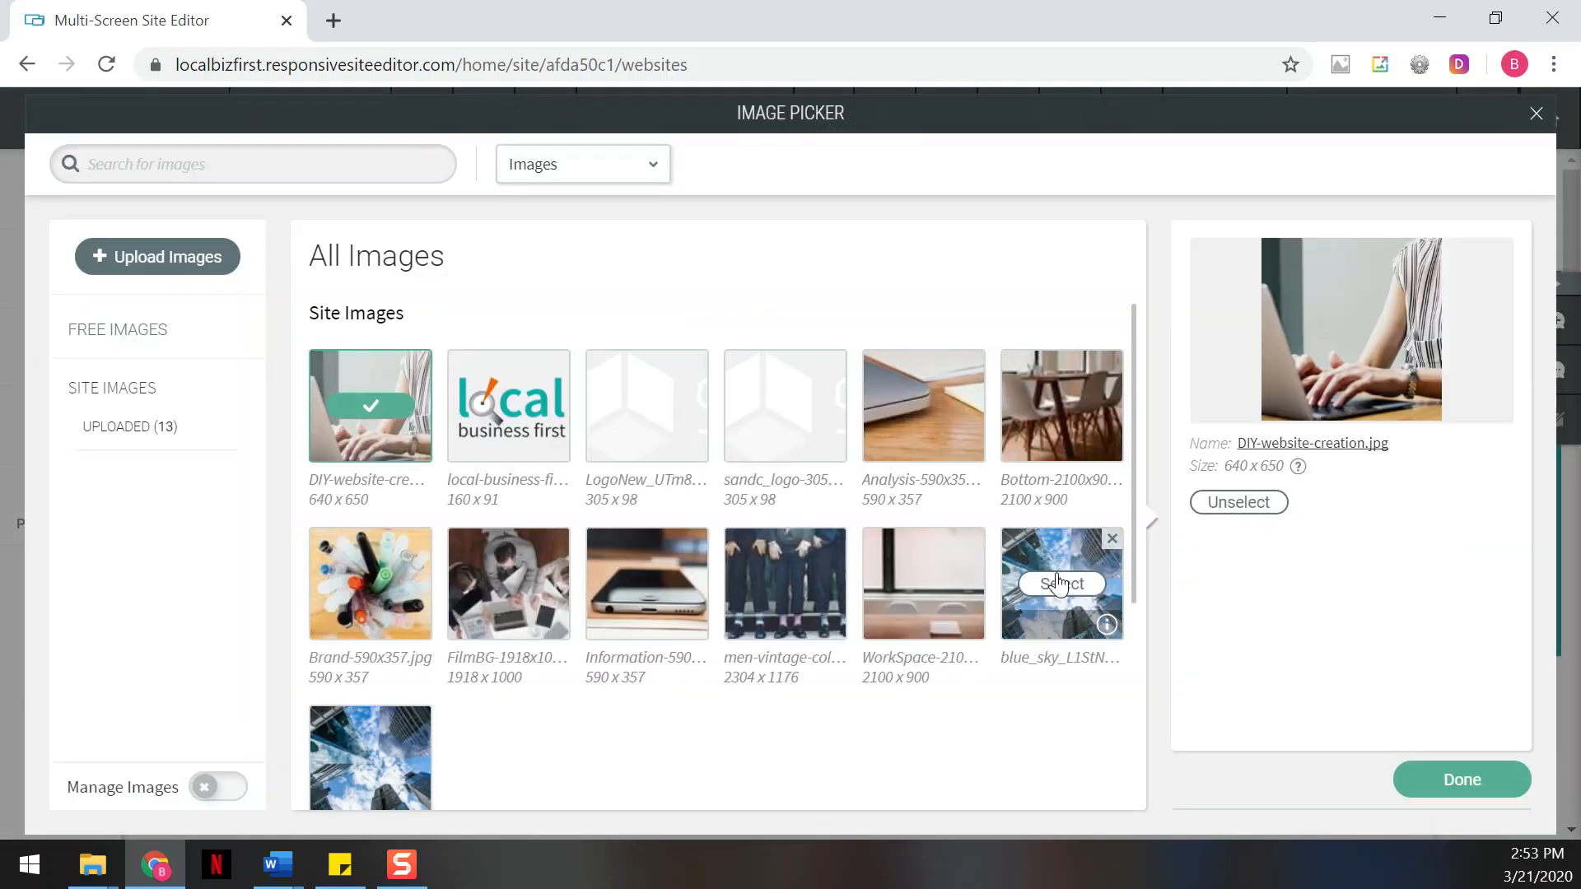
left_click(1427, 784)
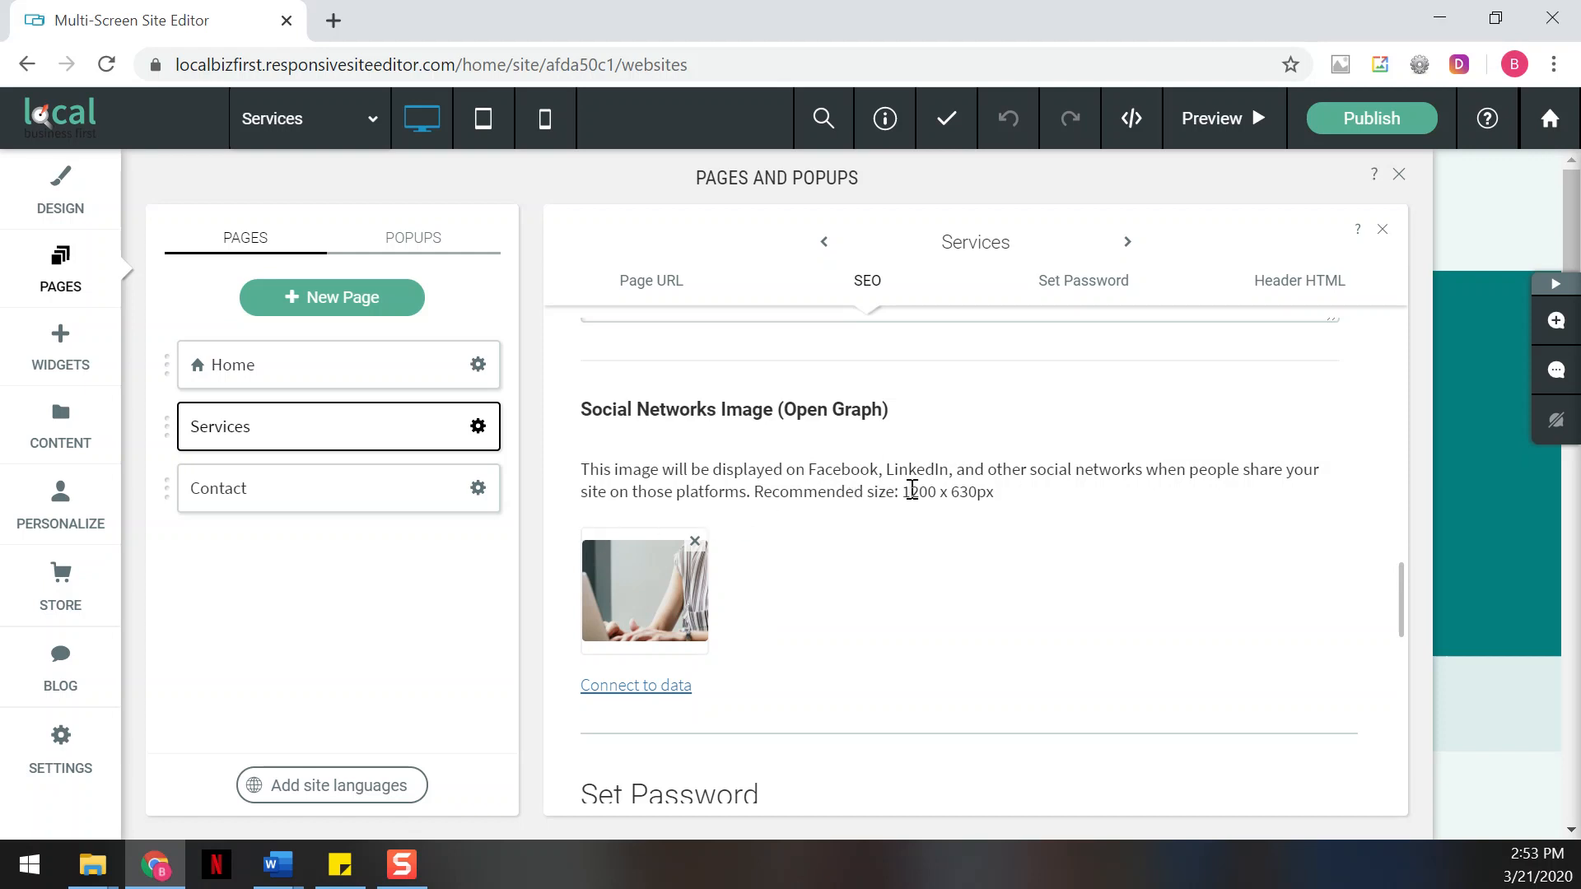
Check the recommended size for the social networks image and close the page settings
left_click_drag(898, 494, 1005, 518)
left_click(996, 524)
key("alt+Tab")
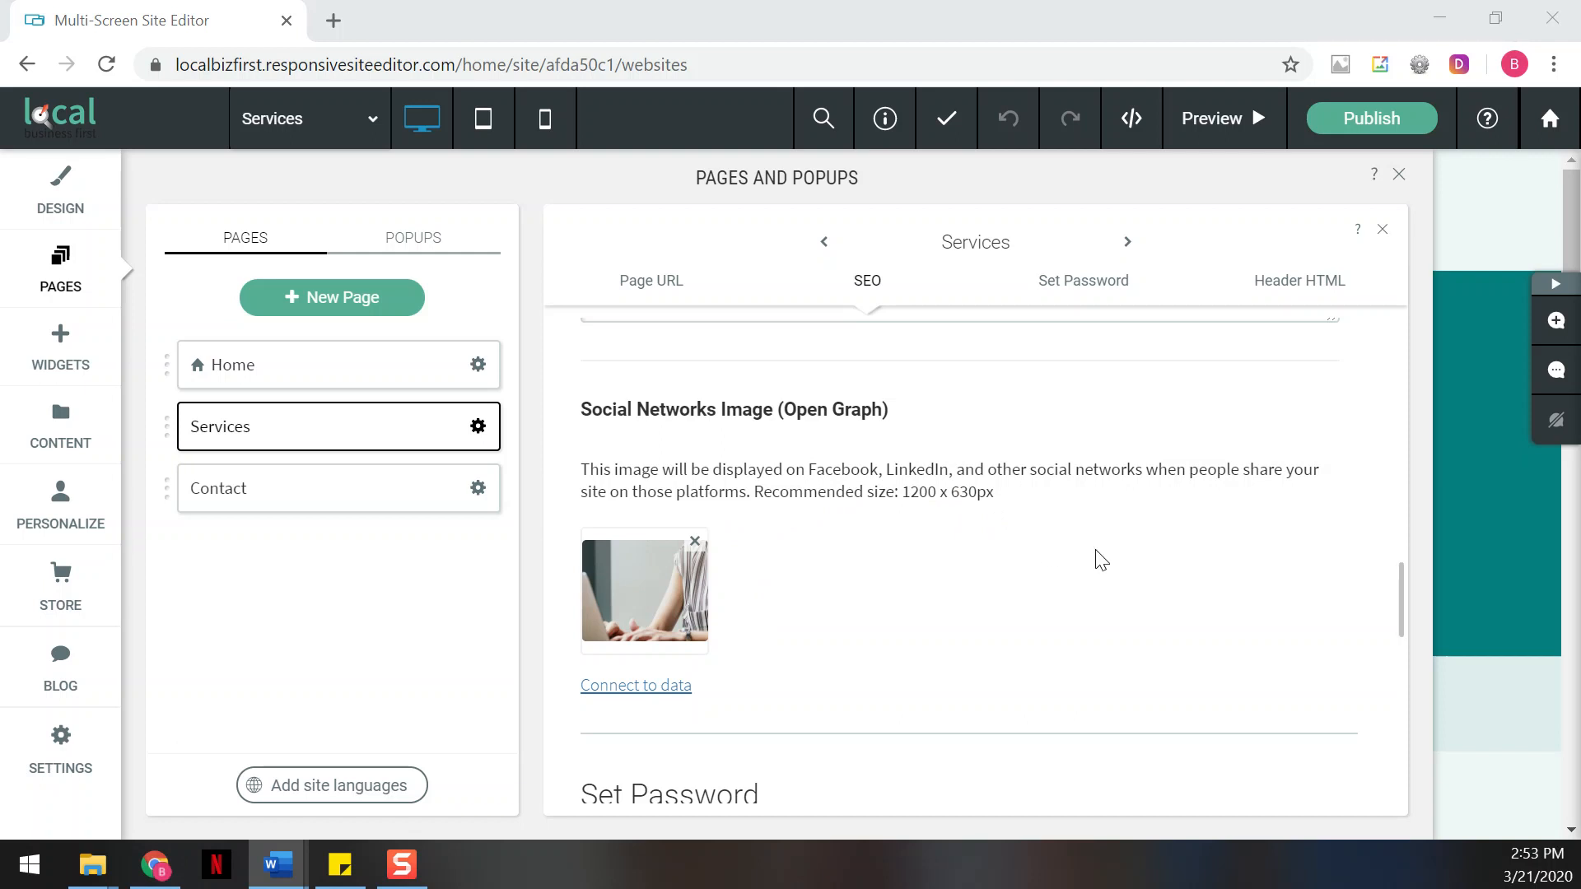
left_click(1024, 509)
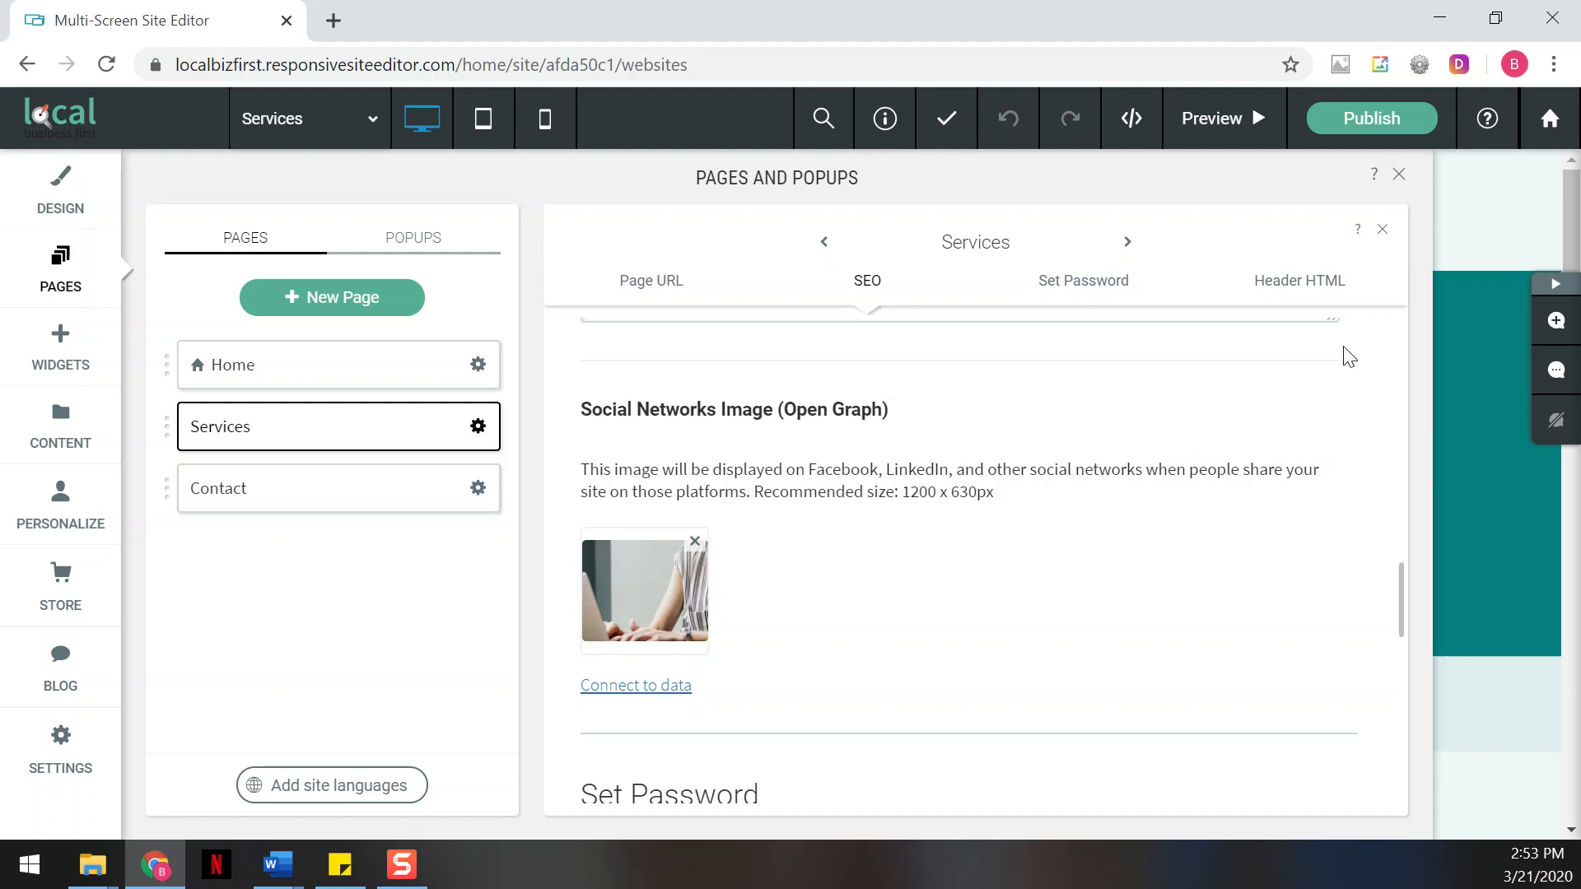
left_click(1401, 177)
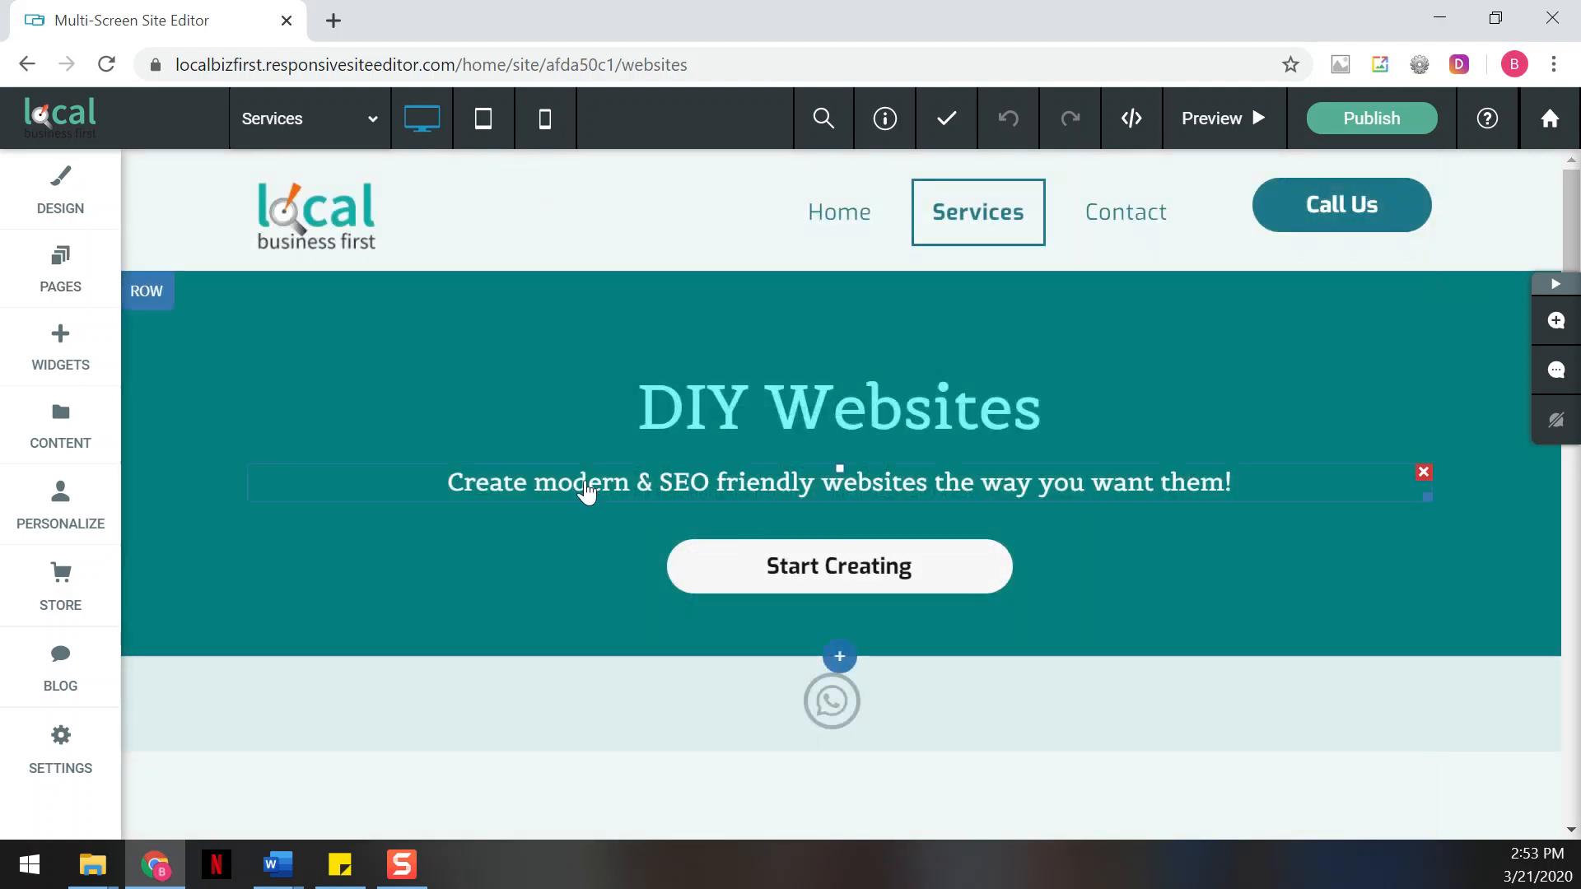
Examine the heading format of the "DIY Websites" title and the global text styles from paragraph through H6
left_click(888, 416)
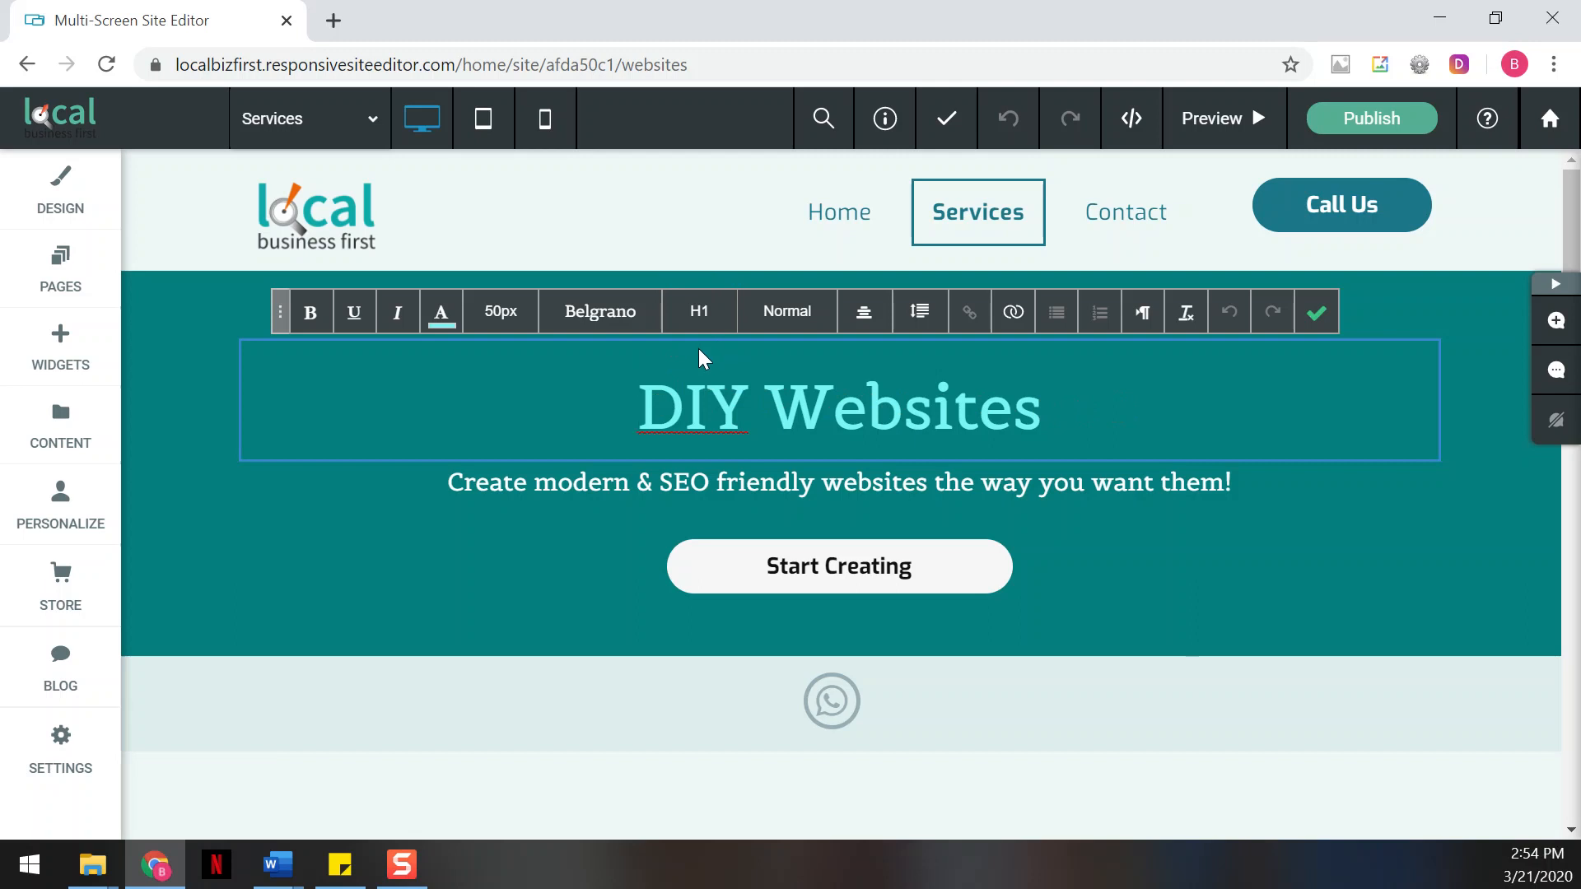
left_click(101, 192)
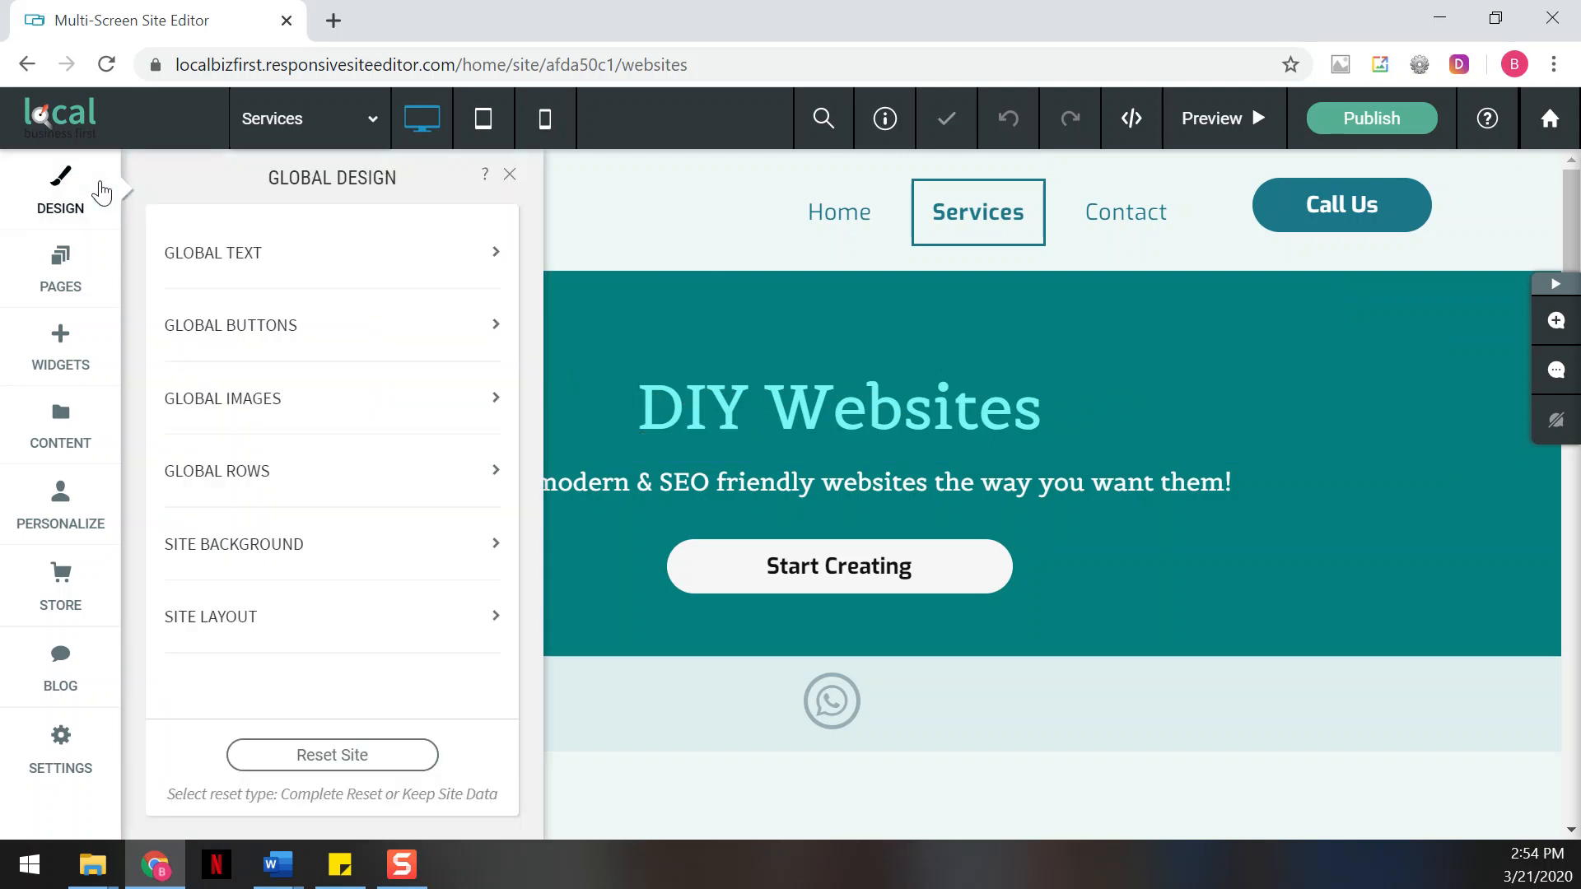
left_click(257, 260)
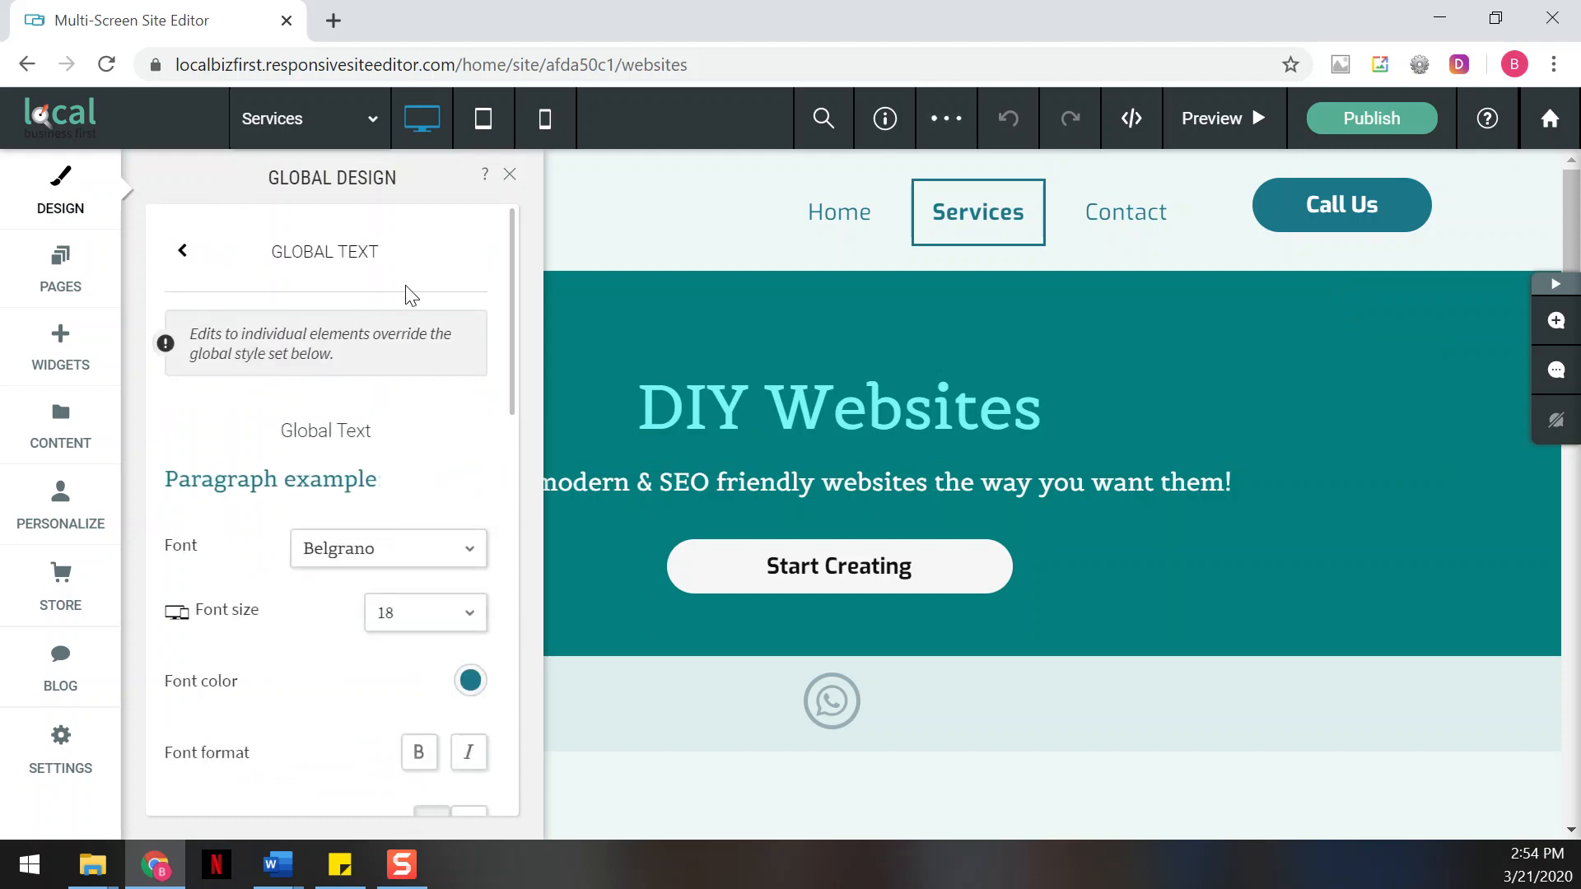
scroll(390, 345, "down", 5)
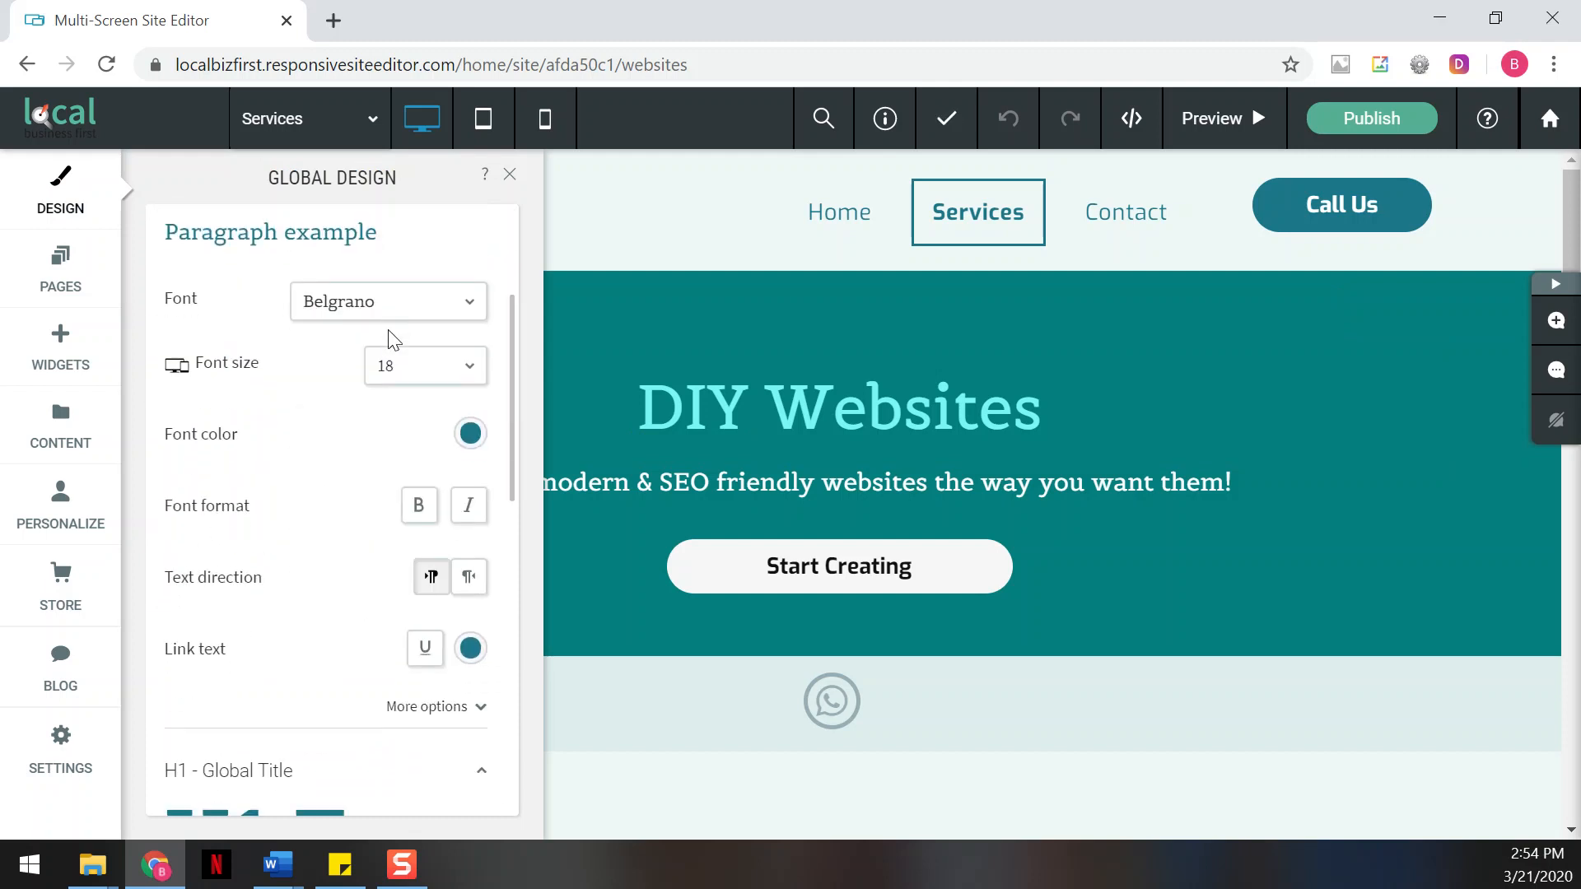
scroll(390, 340, "down", 3)
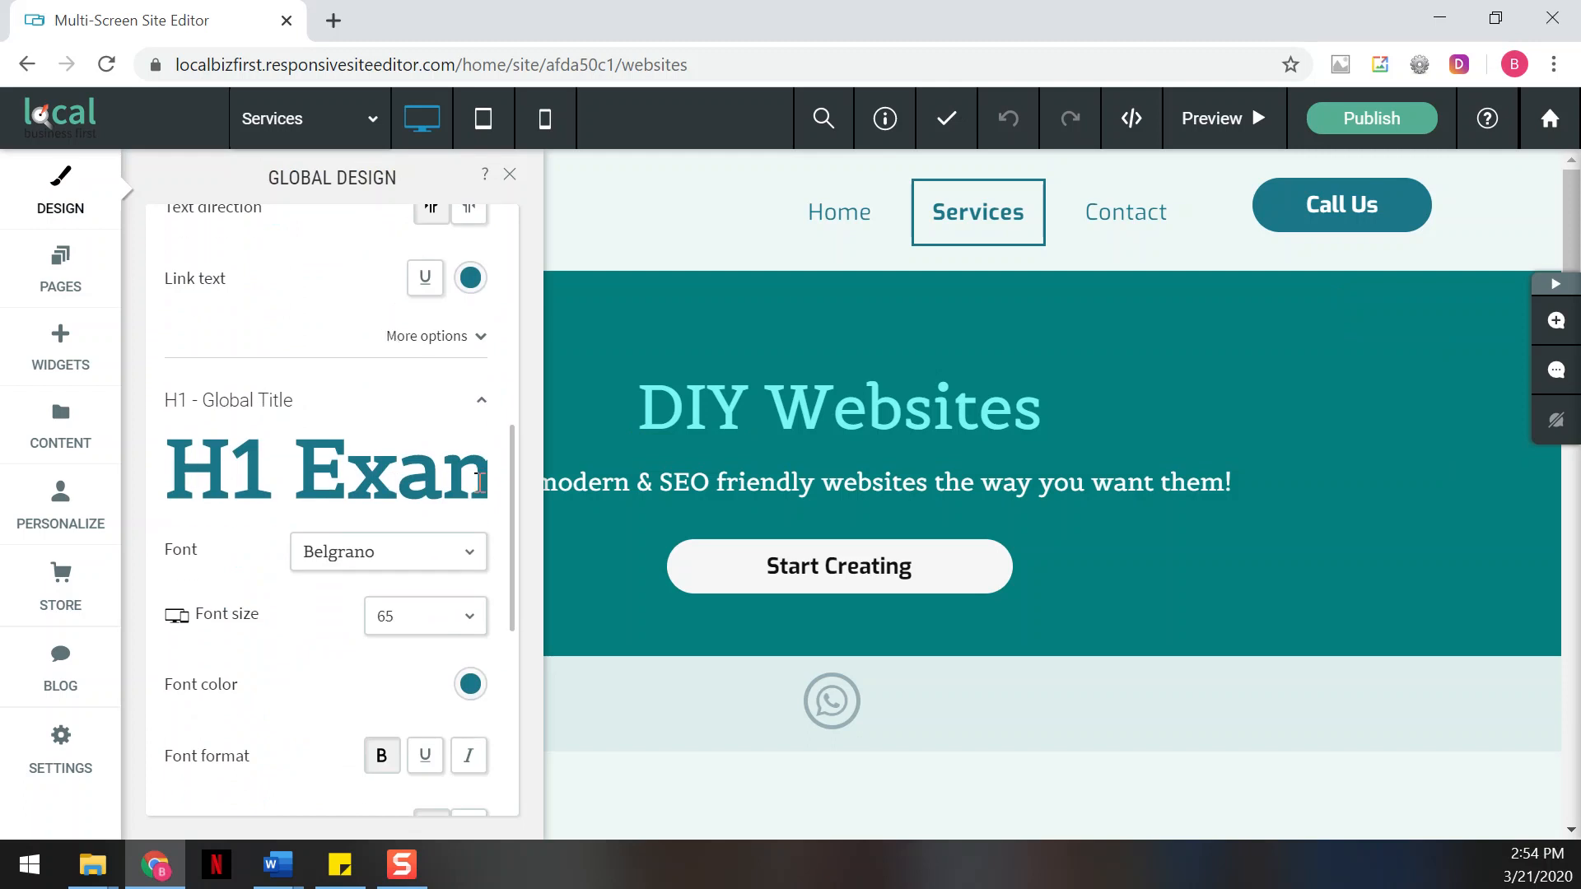
scroll(306, 587, "down", 6)
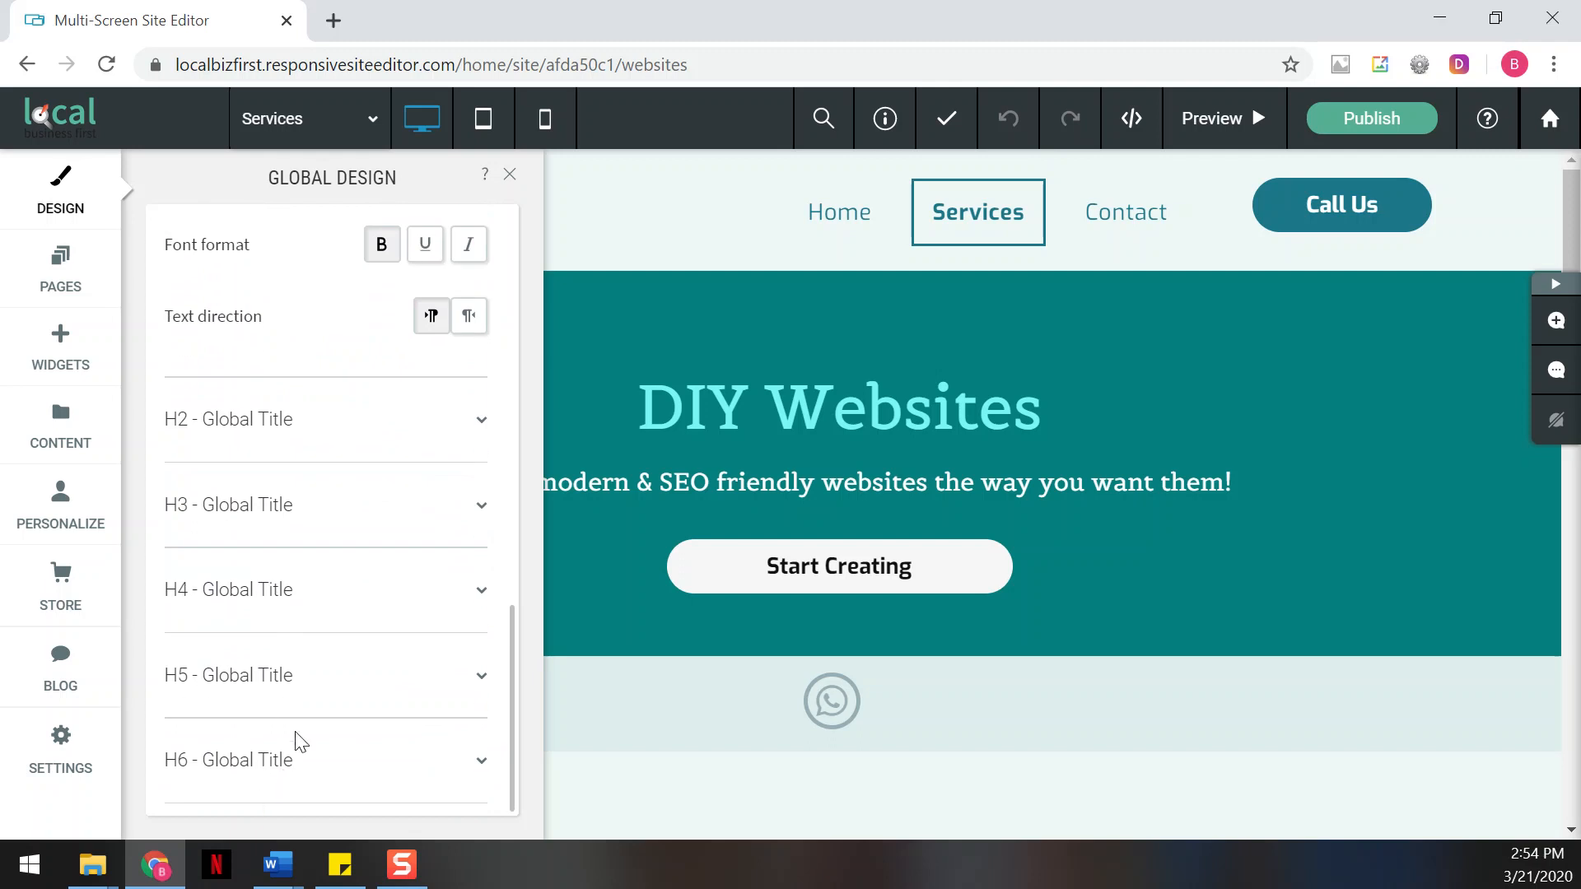
left_click(510, 175)
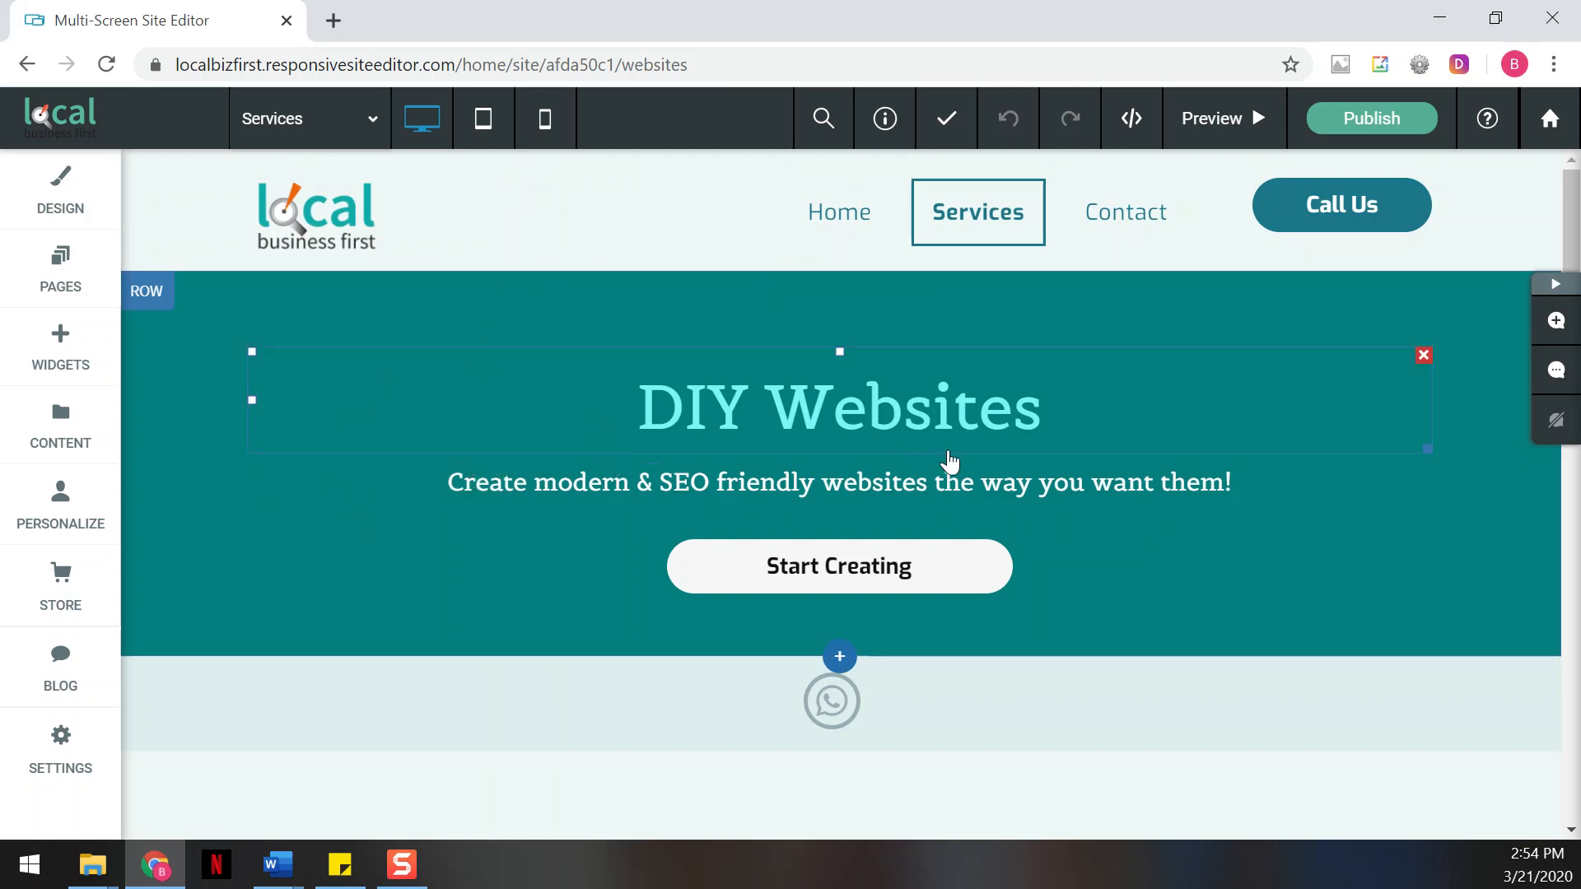
Open the content settings of the computer-and-phone image on the Services page and inspect its file name
scroll(501, 565, "down", 14)
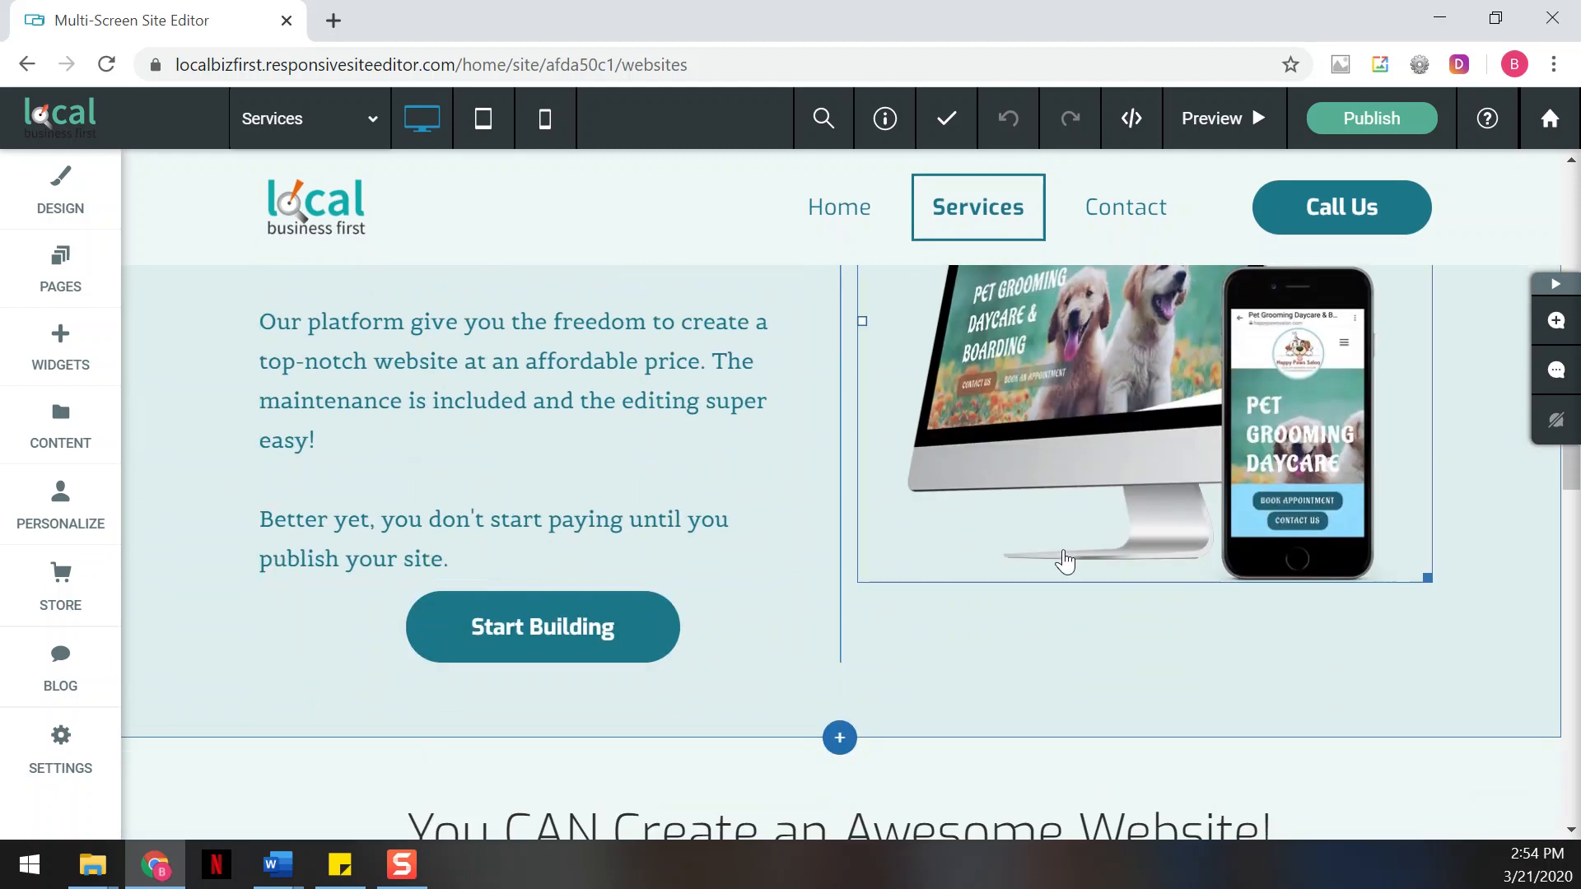
scroll(1062, 557, "up", 2)
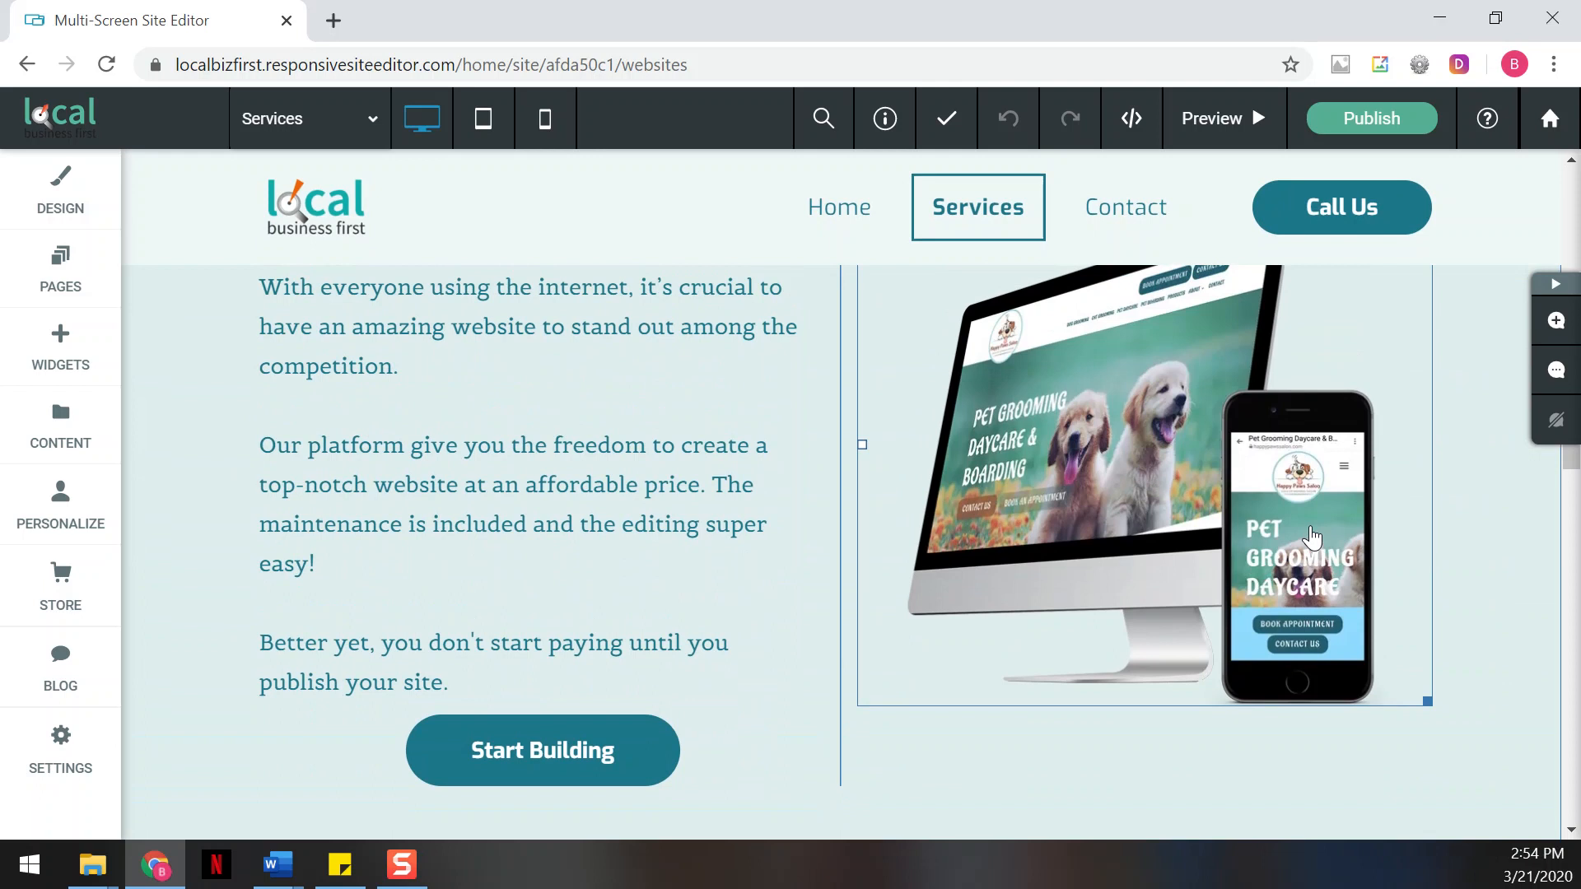
left_click(1128, 474)
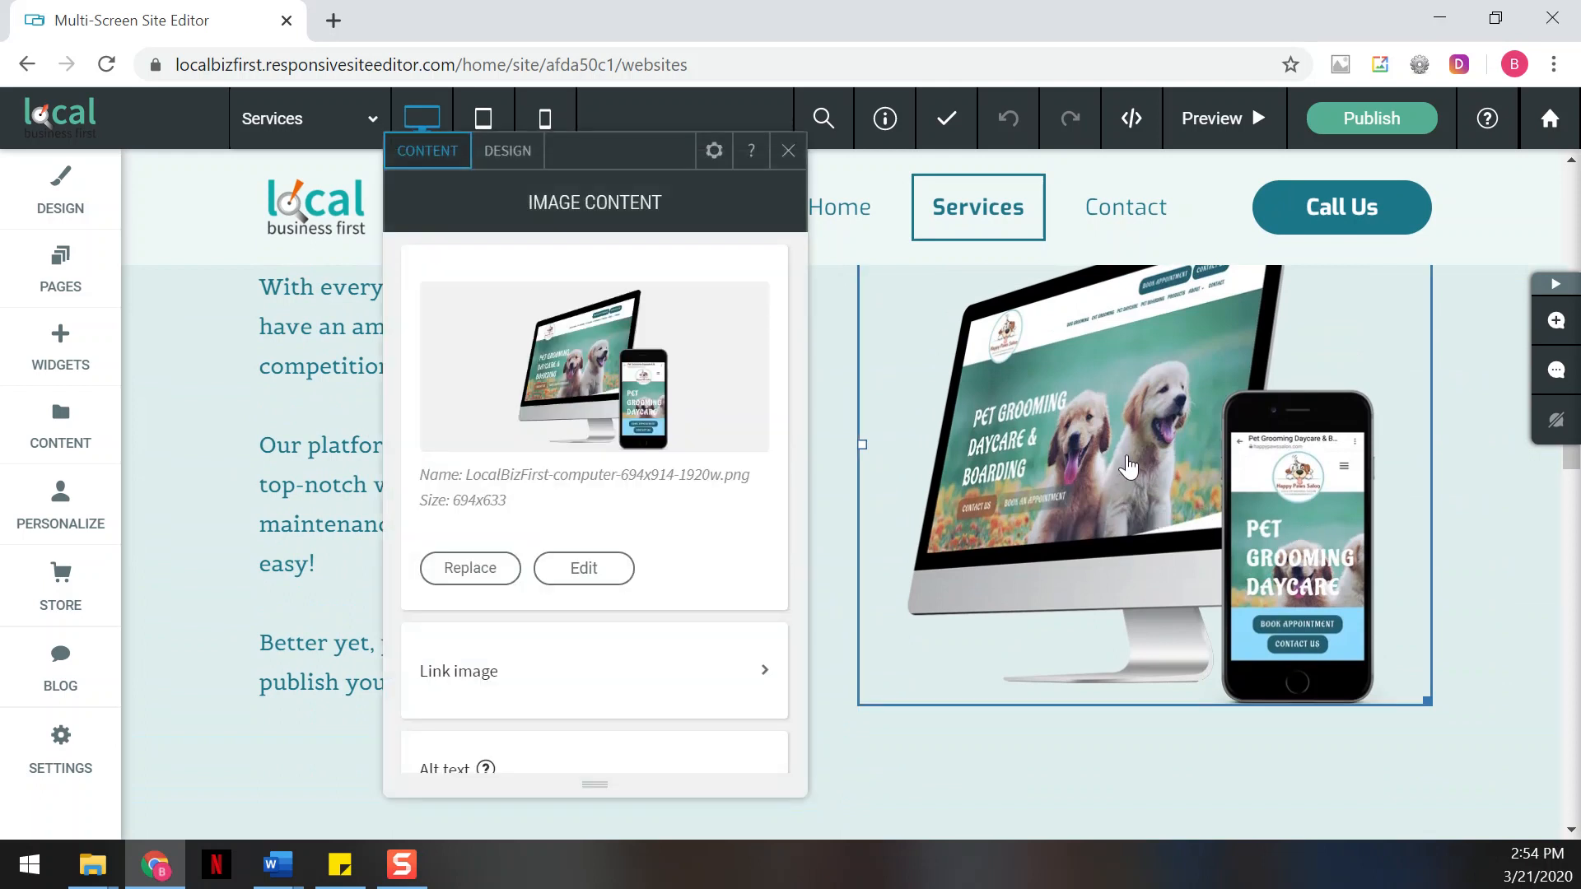
left_click_drag(467, 481, 620, 487)
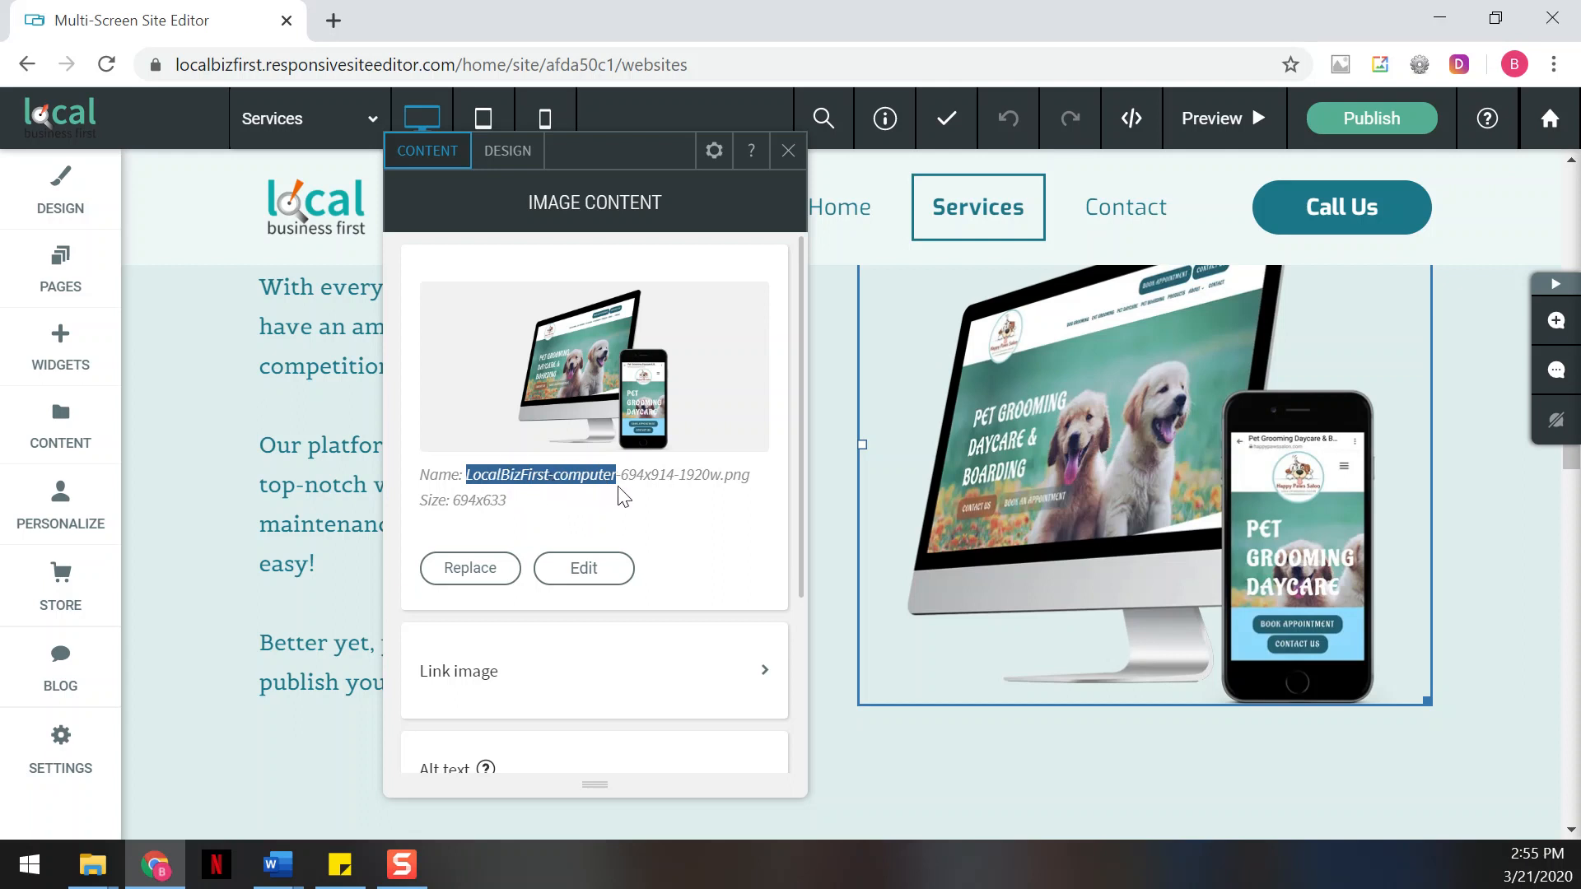
left_click(531, 487)
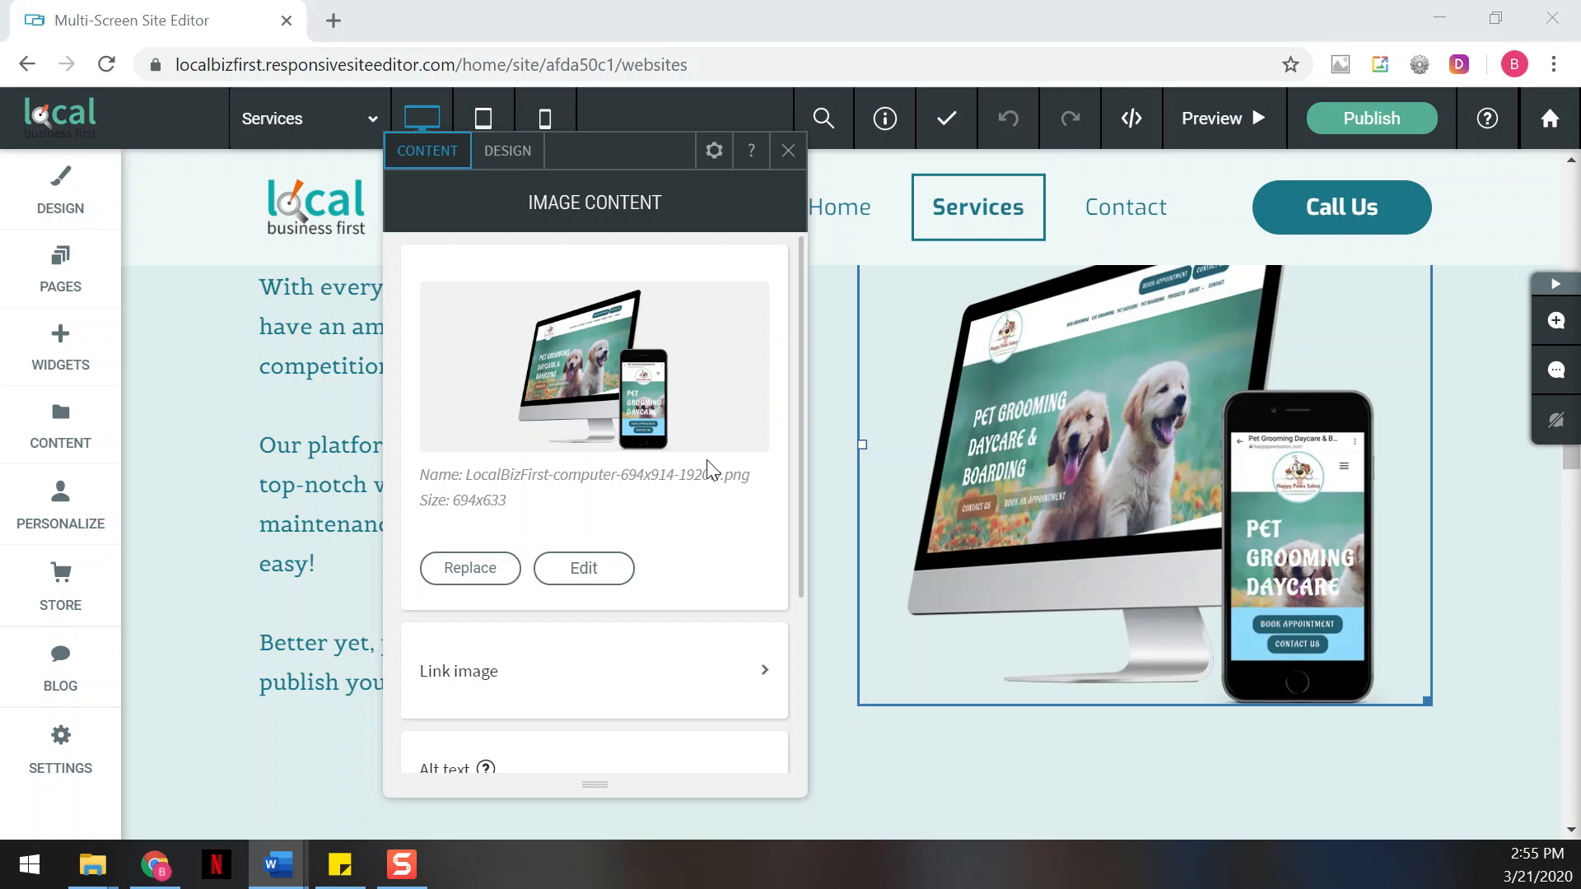
Review the computer-and-phone image's alt text, close its settings and return to the "Do It Yourself -DIY Websites" section
scroll(704, 560, "down", 2)
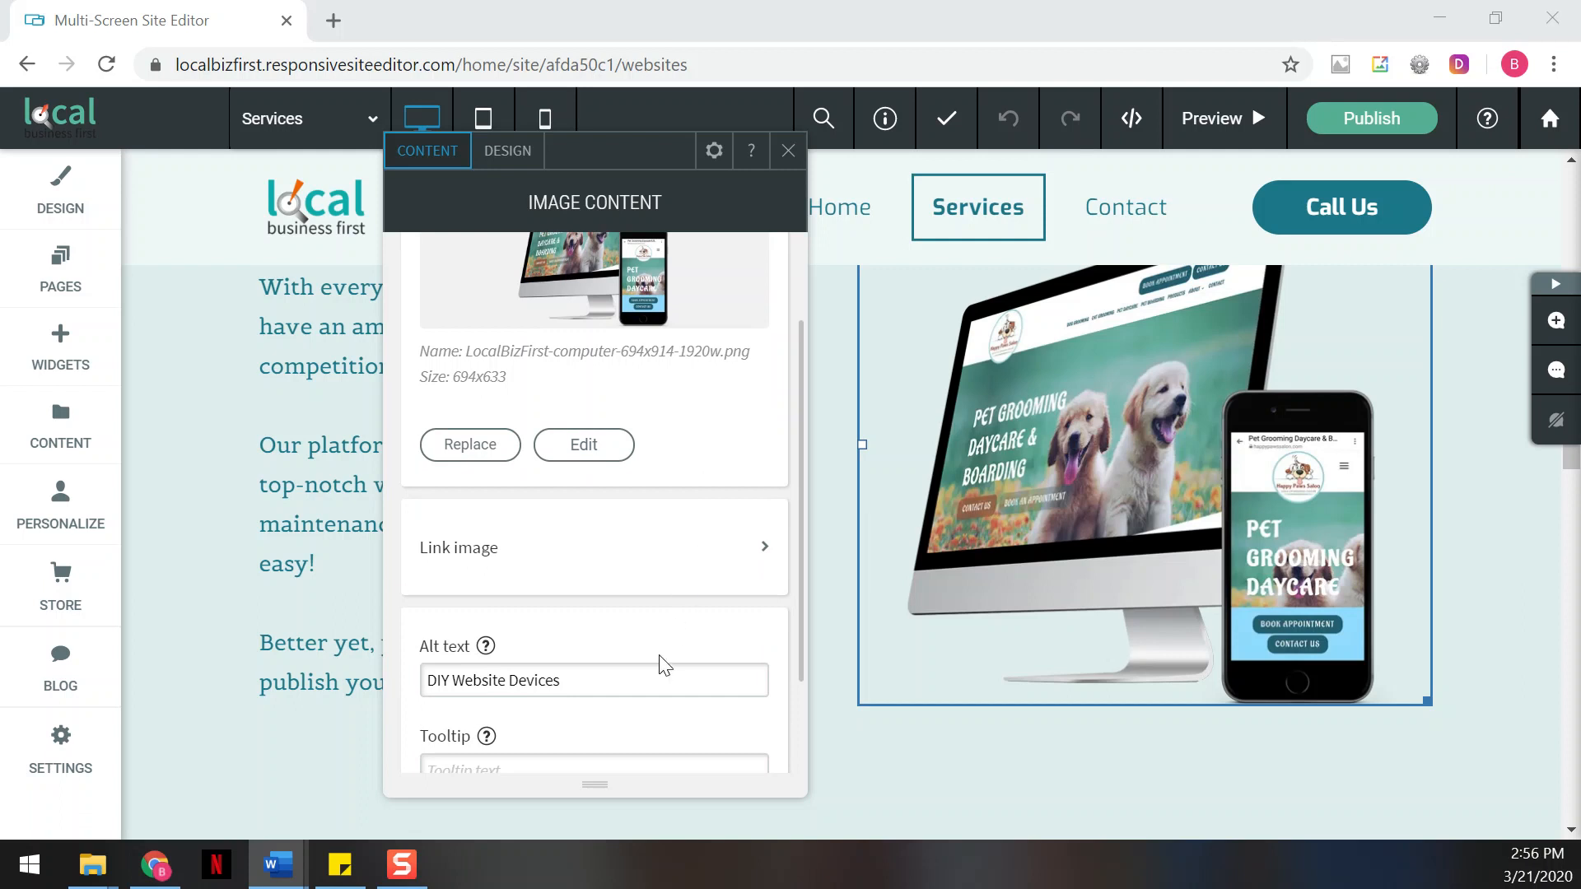
scroll(660, 652, "down", 2)
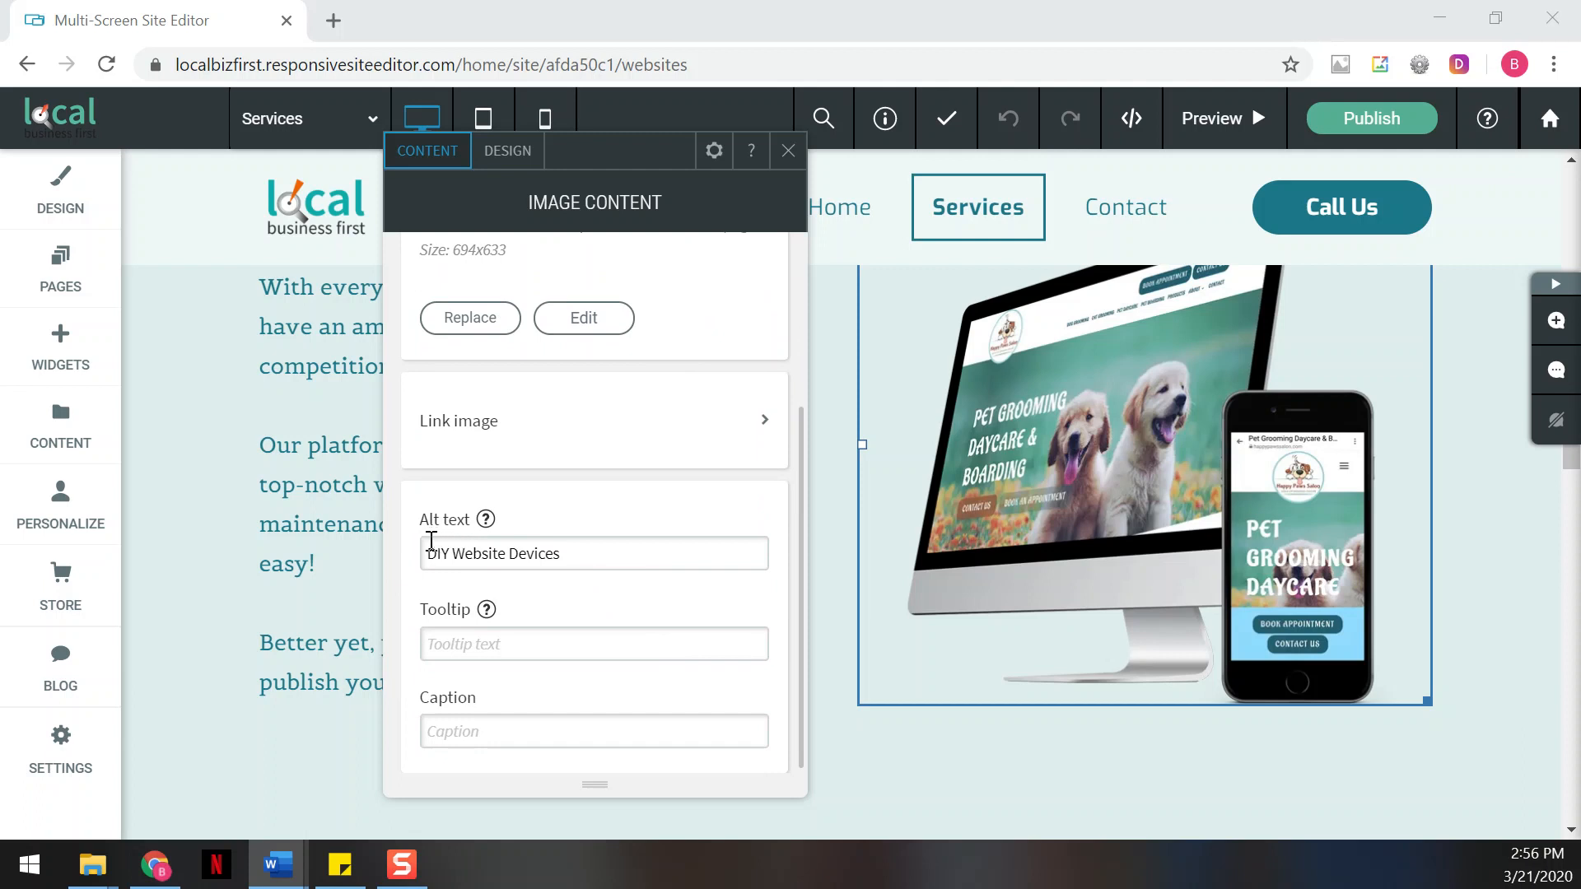
left_click_drag(427, 554, 601, 557)
left_click(674, 600)
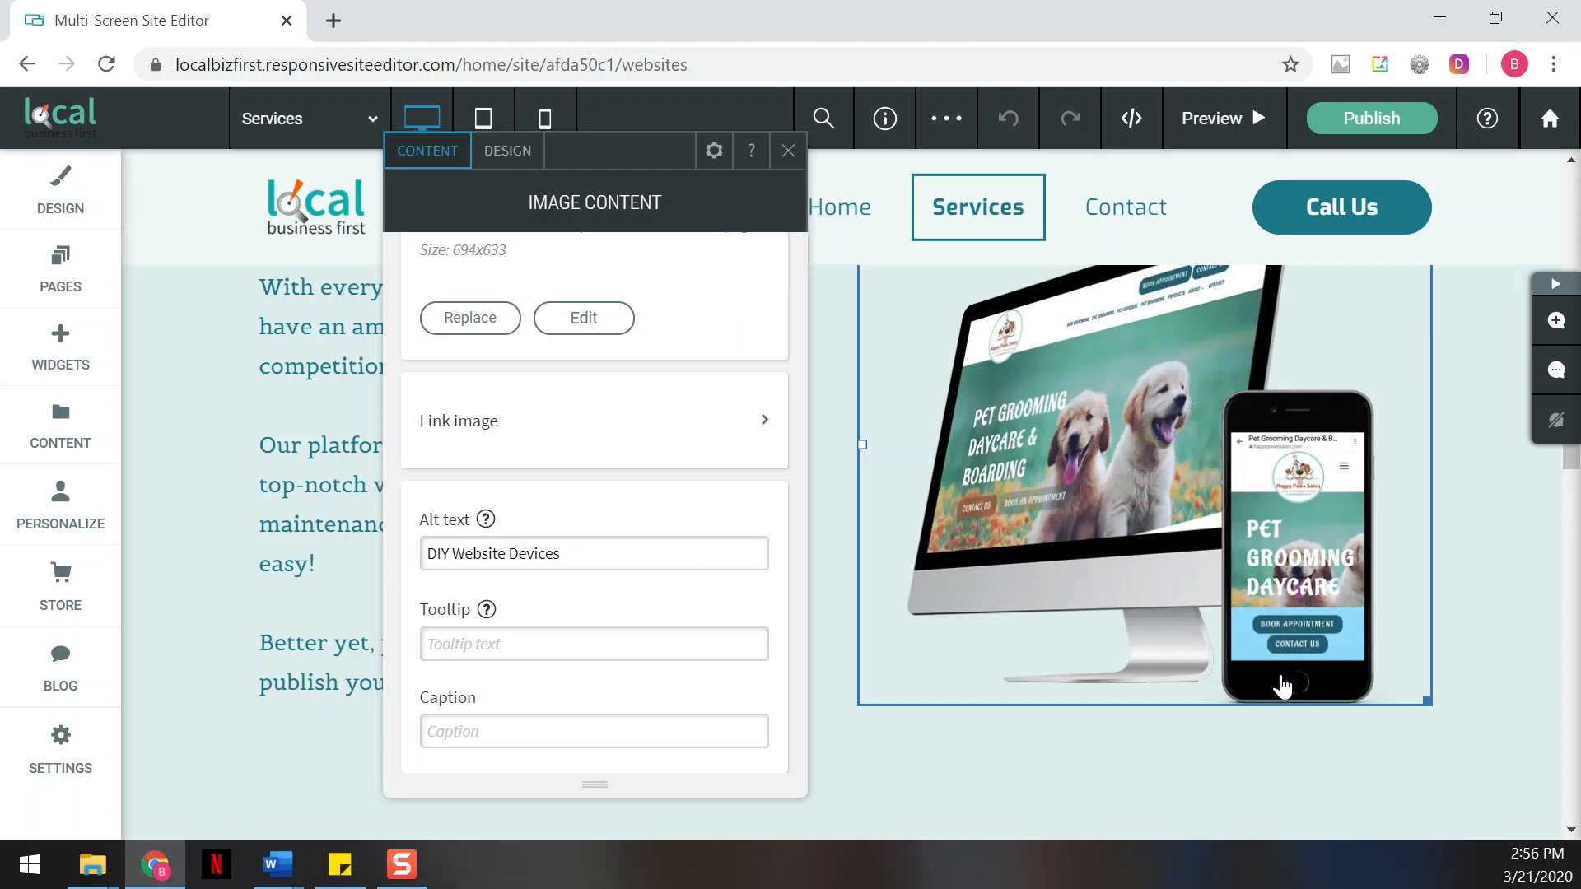
key("alt+Tab")
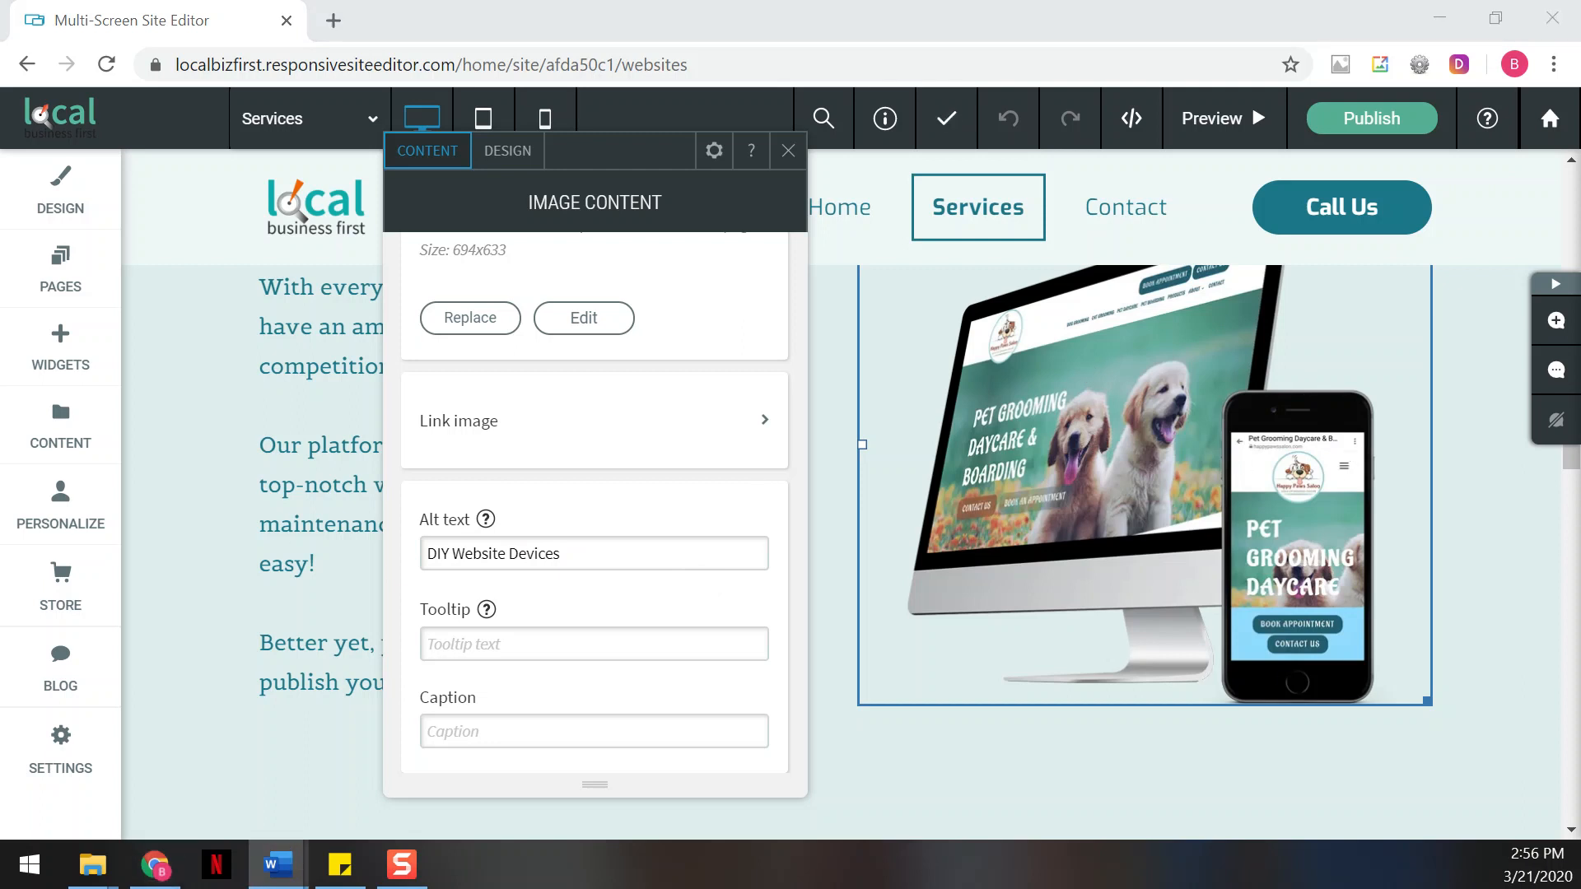
left_click(788, 151)
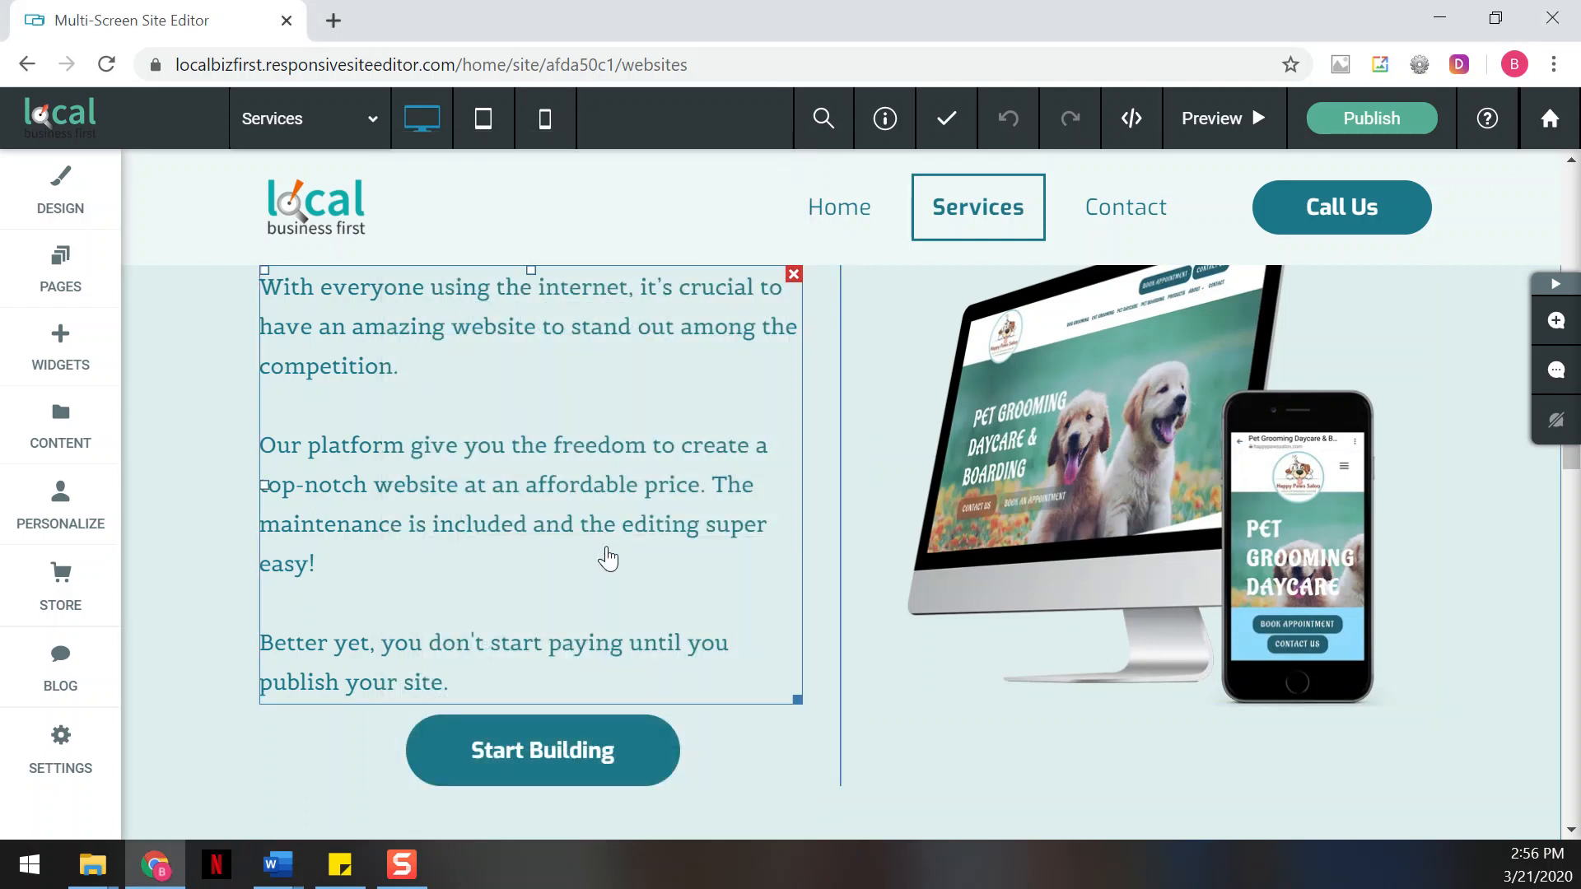
scroll(508, 564, "up", 15)
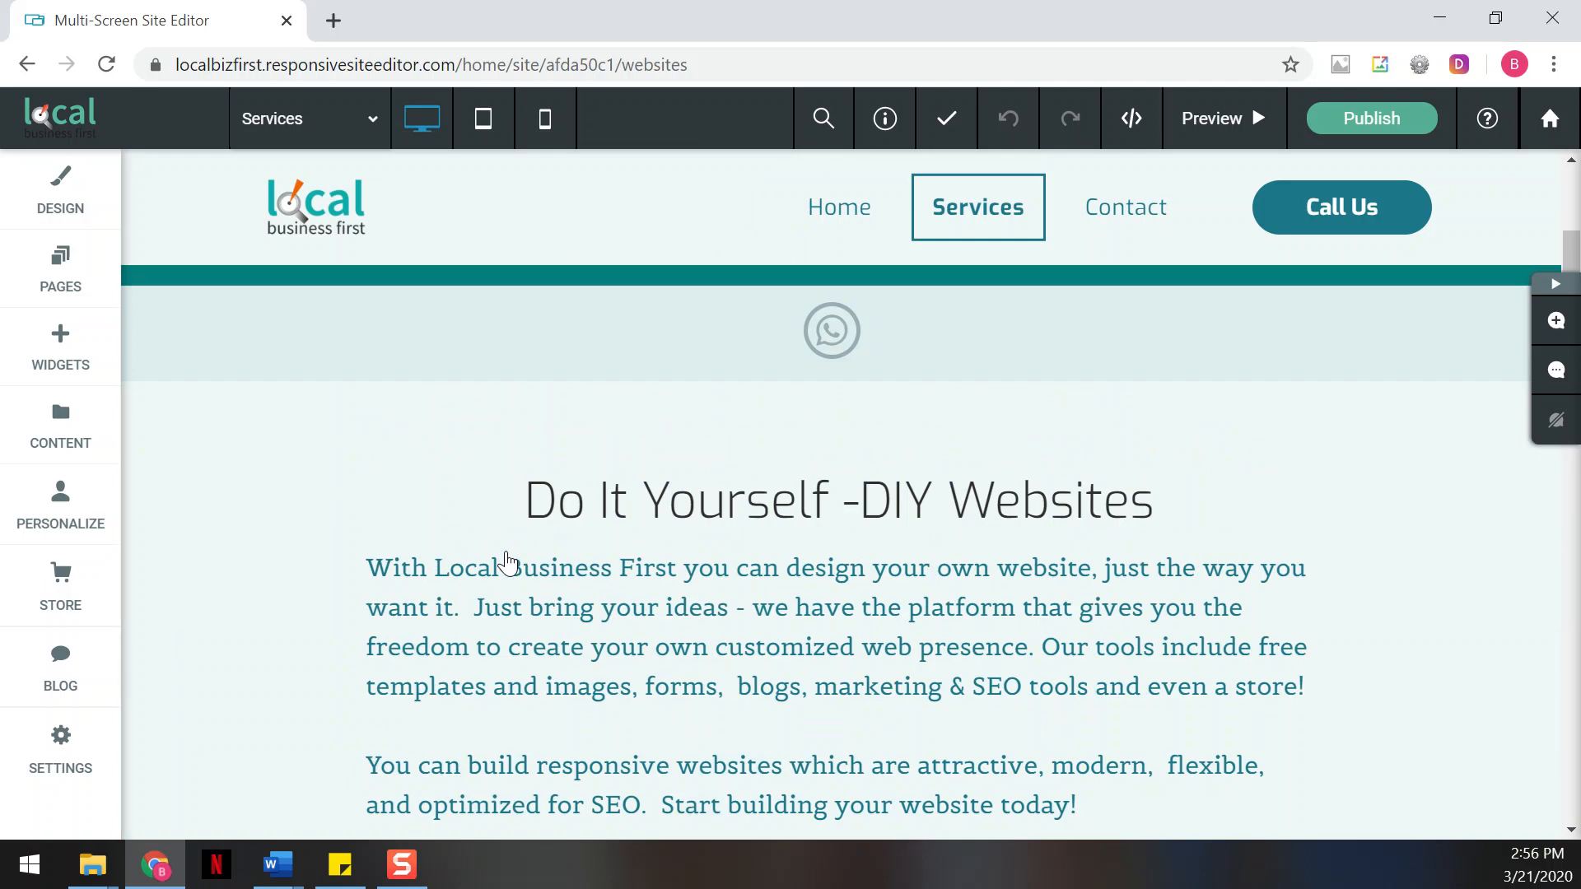